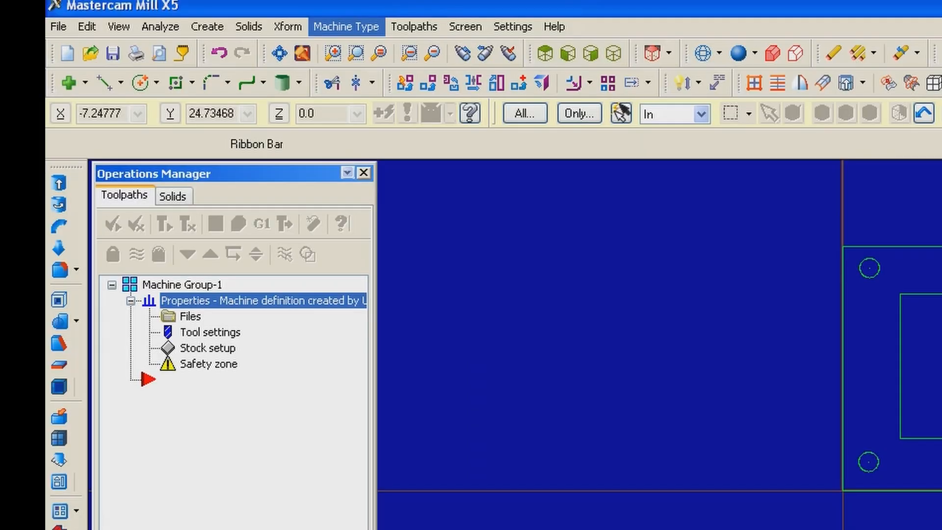
{"action": "left_click", "coordinate": [346, 27]}
{"action": "mouse_move", "coordinate": [340, 64]}
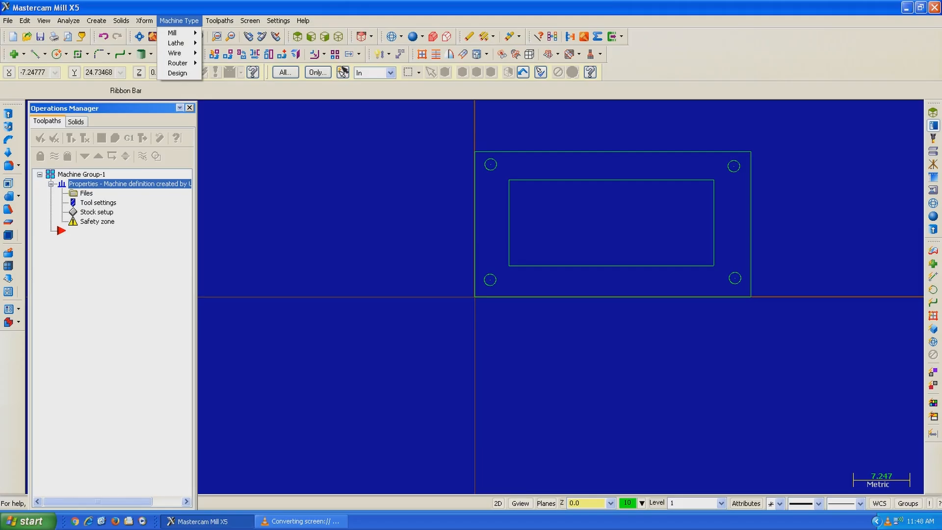
{"action": "left_click", "coordinate": [82, 174]}
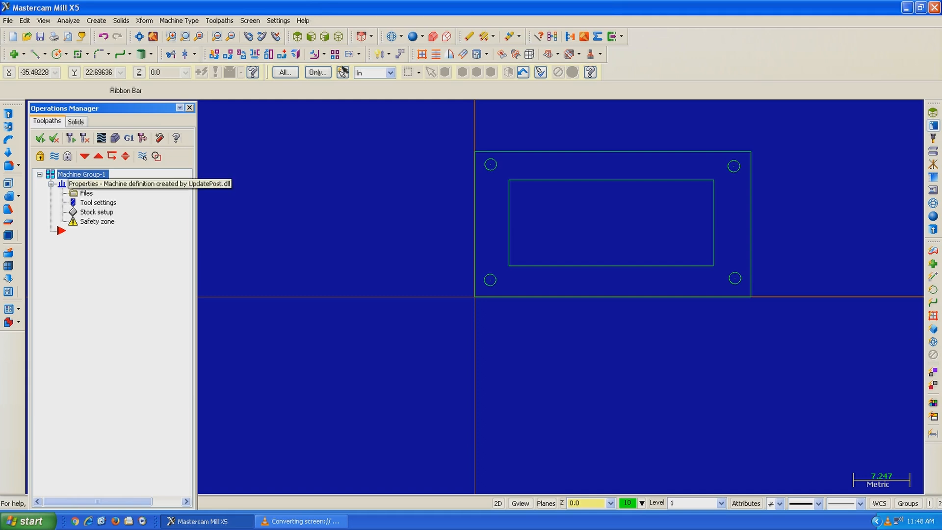
Step: Define rectangular stock from a bounding box around all entities, expanded by 5.0 in X and Y and 0.0 in Z
{"action": "left_click", "coordinate": [96, 212]}
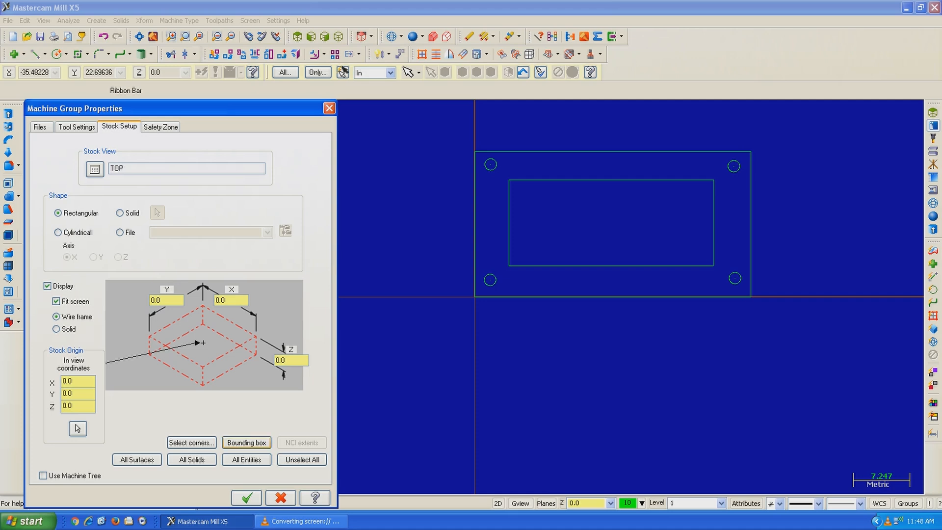
{"action": "left_click", "coordinate": [246, 442]}
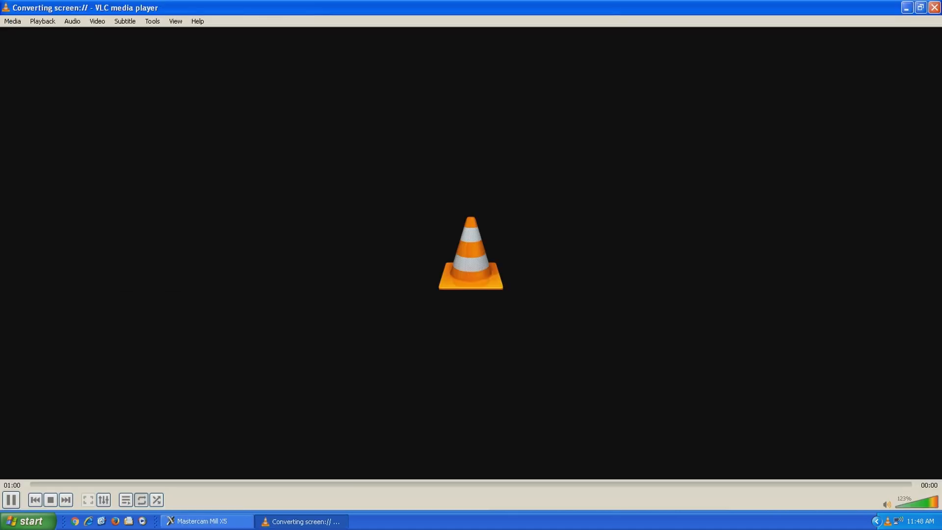
{"action": "left_click", "coordinate": [206, 521]}
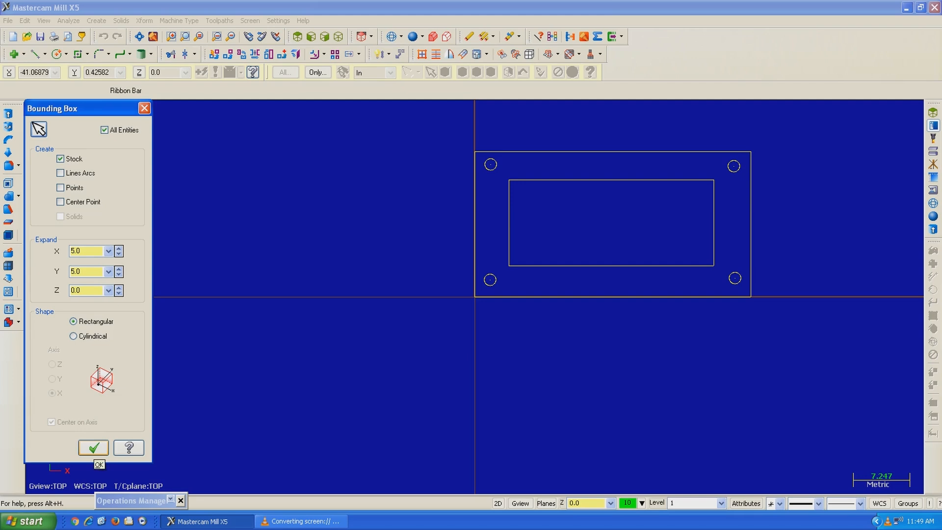
{"action": "left_click", "coordinate": [93, 447]}
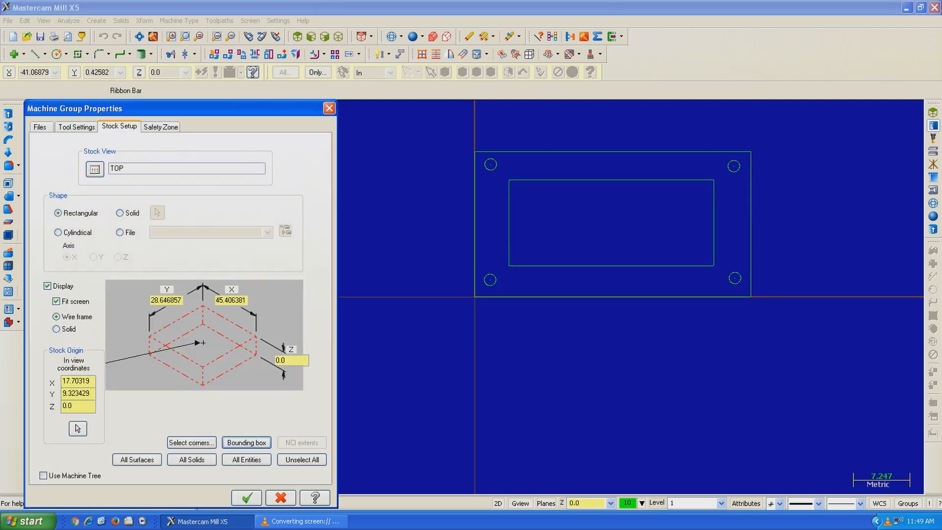
Step: Set the stock's Z height to 25 and its origin Z coordinate to 2, and apply the stock setup
{"action": "double_click", "coordinate": [281, 360]}
{"action": "type", "text": "25"}
{"action": "left_click", "coordinate": [74, 406]}
{"action": "left_click_drag", "start_coordinate": [72, 405], "coordinate": [62, 406]}
{"action": "type", "text": "2"}
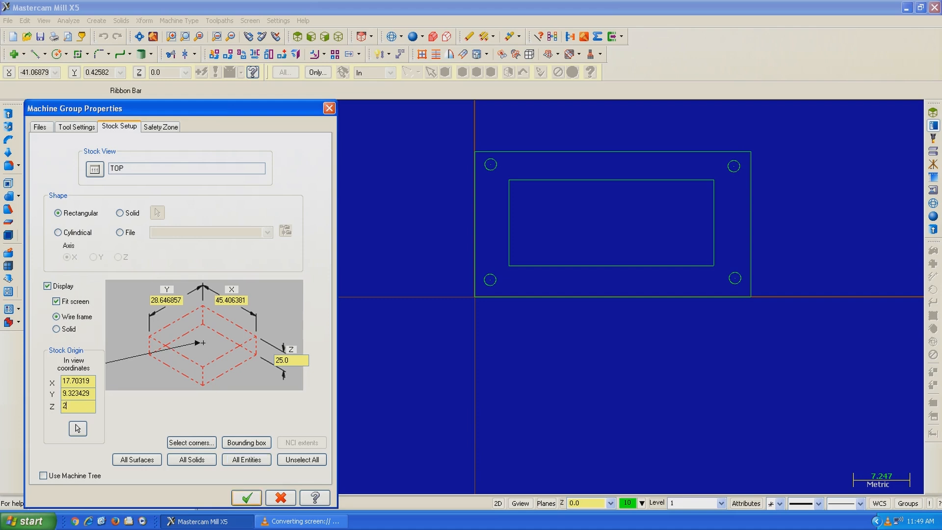
{"action": "left_click", "coordinate": [247, 498]}
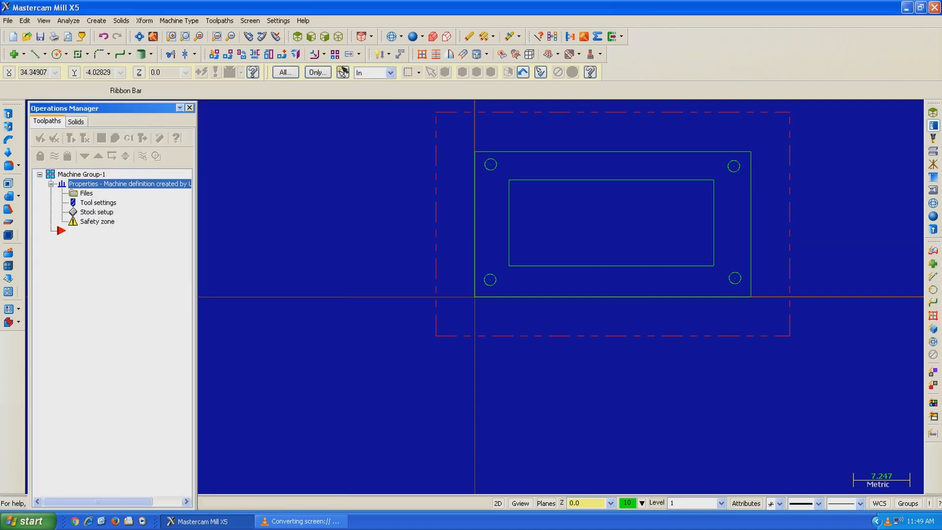
Step: Inspect the stock boundary around the shaded part in 3D and restore the wireframe top view
{"action": "middle_click_drag", "start_coordinate": [840, 272], "coordinate": [826, 182]}
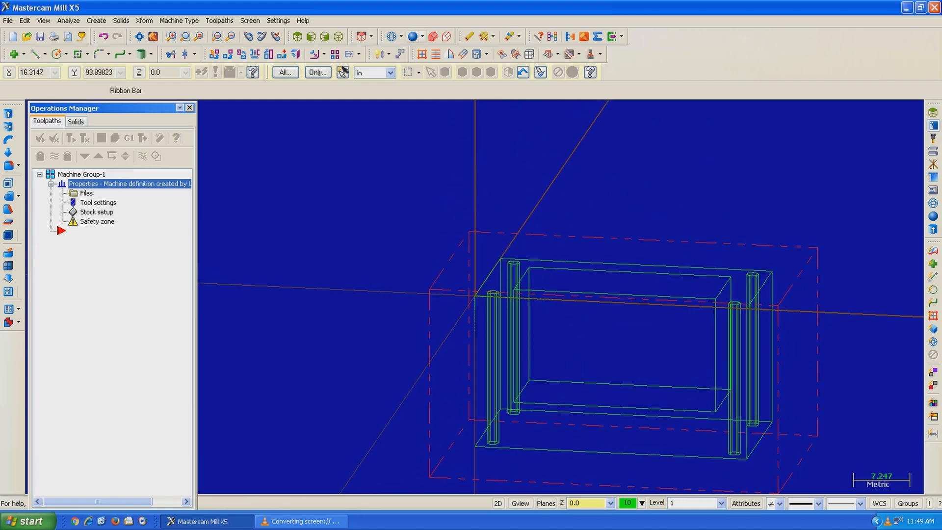
{"action": "left_click", "coordinate": [413, 36]}
{"action": "mouse_move", "coordinate": [609, 275]}
{"action": "middle_mouse_down"}
{"action": "mouse_move", "coordinate": [605, 251]}
{"action": "mouse_move", "coordinate": [598, 253]}
{"action": "mouse_move", "coordinate": [605, 244]}
{"action": "mouse_move", "coordinate": [624, 265]}
{"action": "mouse_move", "coordinate": [589, 314]}
{"action": "mouse_move", "coordinate": [611, 282]}
{"action": "mouse_move", "coordinate": [599, 306]}
{"action": "middle_mouse_up"}
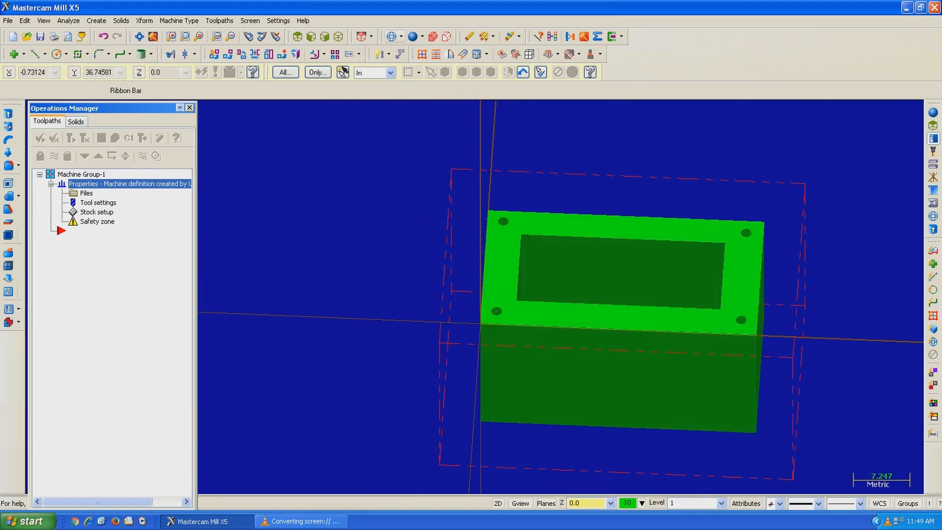
{"action": "key", "text": "alt+s"}
{"action": "key", "text": "alt+1"}
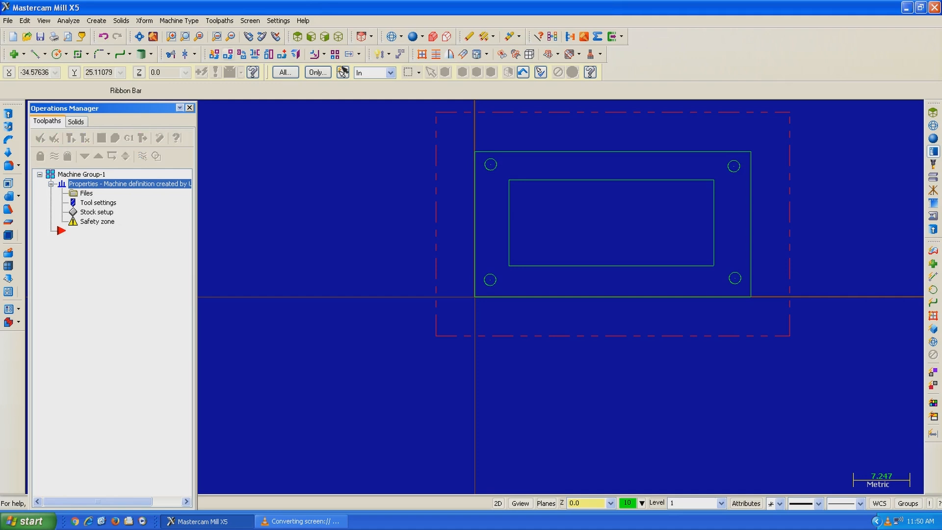
Step: Create a facing toolpath with NC name T, using the plate's outer rectangle as the chain
{"action": "left_click", "coordinate": [220, 20]}
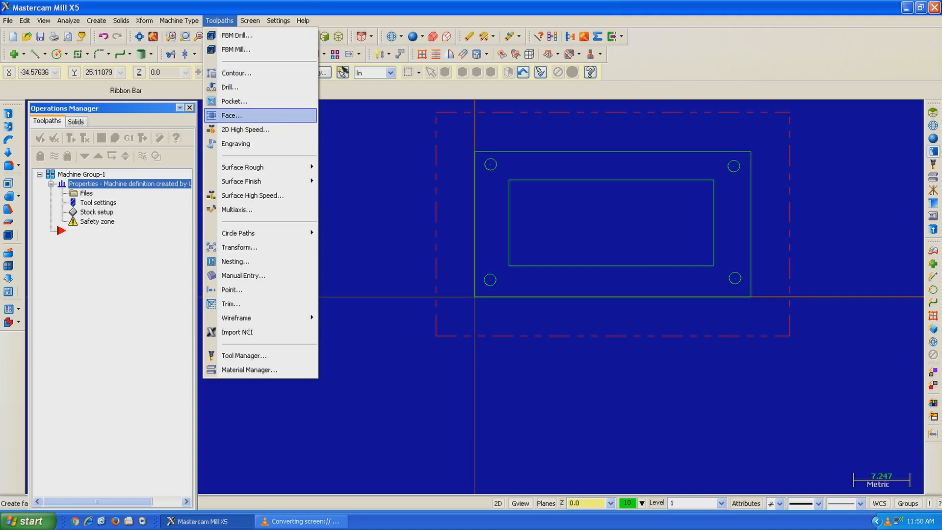
{"action": "left_click", "coordinate": [231, 115]}
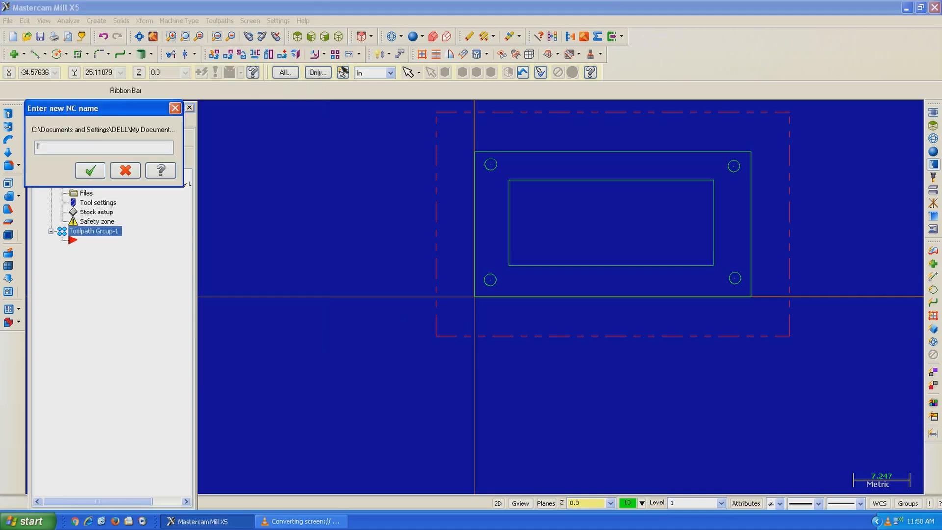
{"action": "key", "text": "Return"}
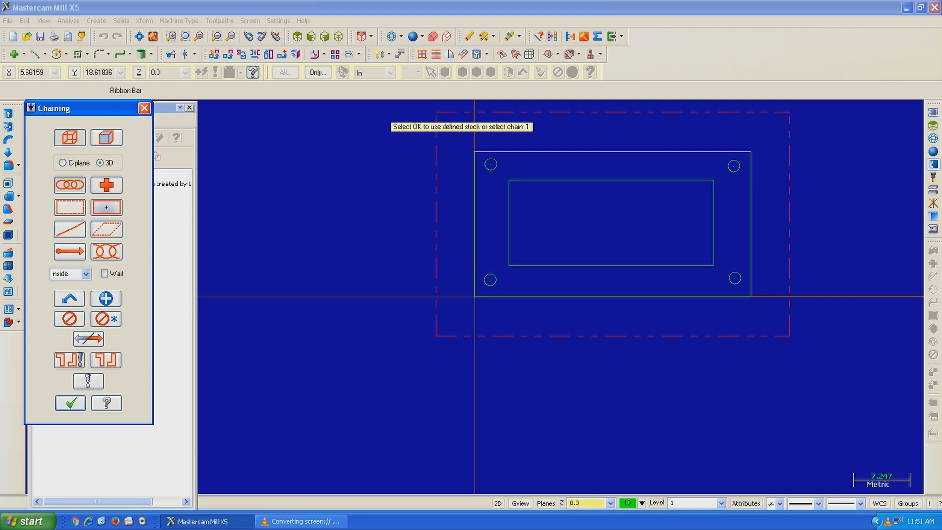
{"action": "left_click", "coordinate": [493, 152]}
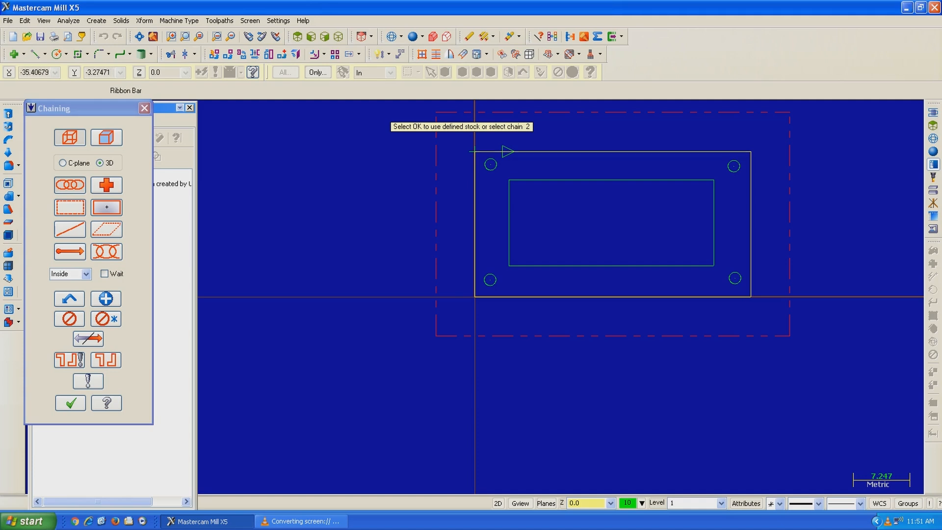
{"action": "left_click", "coordinate": [70, 403]}
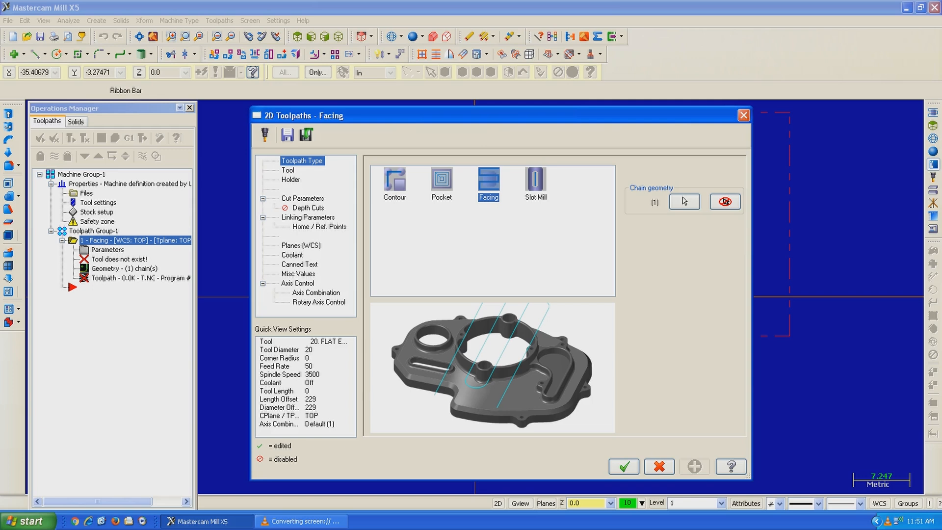
Step: Assign the 50 Face Mill from the tool library, filtered to face mills, to the facing toolpath
{"action": "key", "text": "Down"}
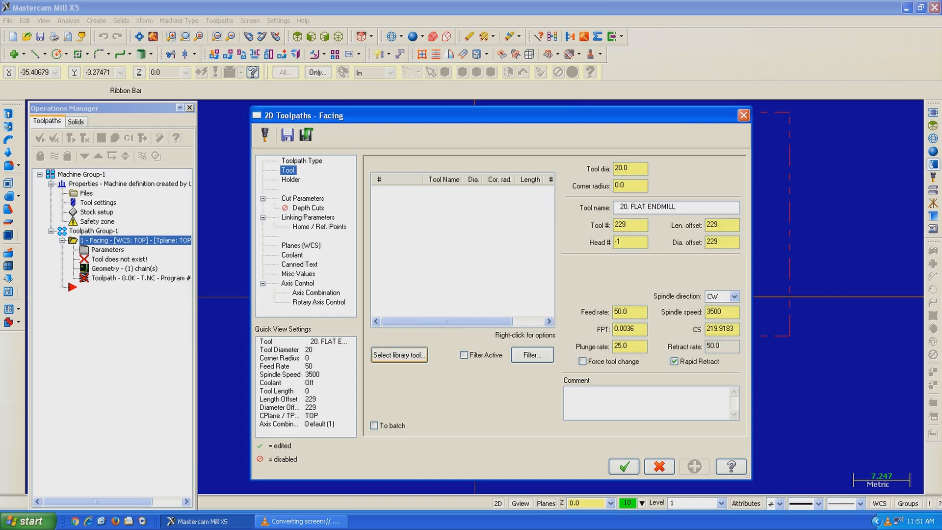
{"action": "left_click", "coordinate": [399, 355]}
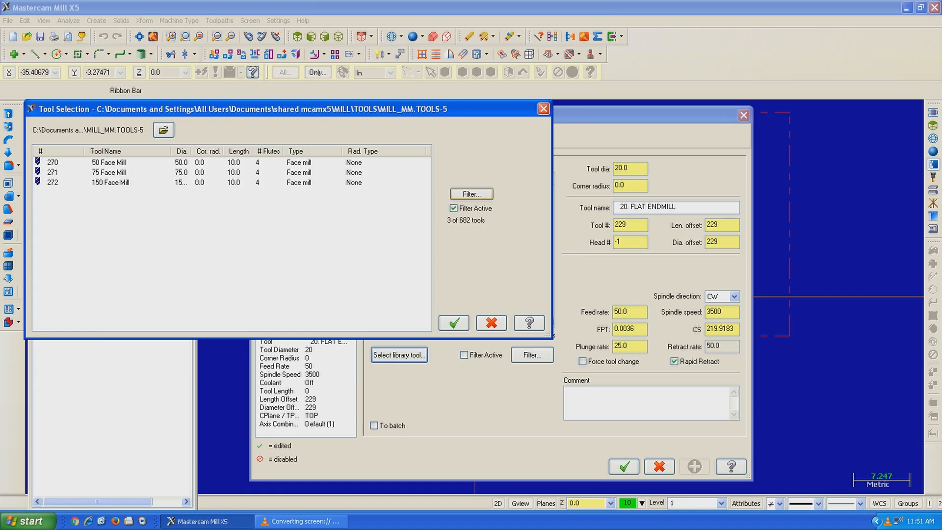
{"action": "left_click", "coordinate": [471, 194]}
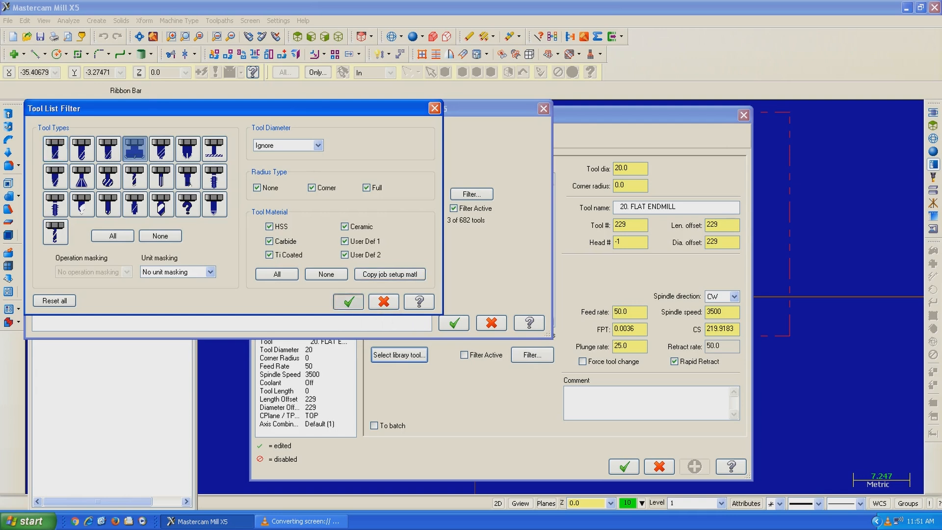
{"action": "left_click", "coordinate": [349, 302]}
{"action": "left_click", "coordinate": [109, 163]}
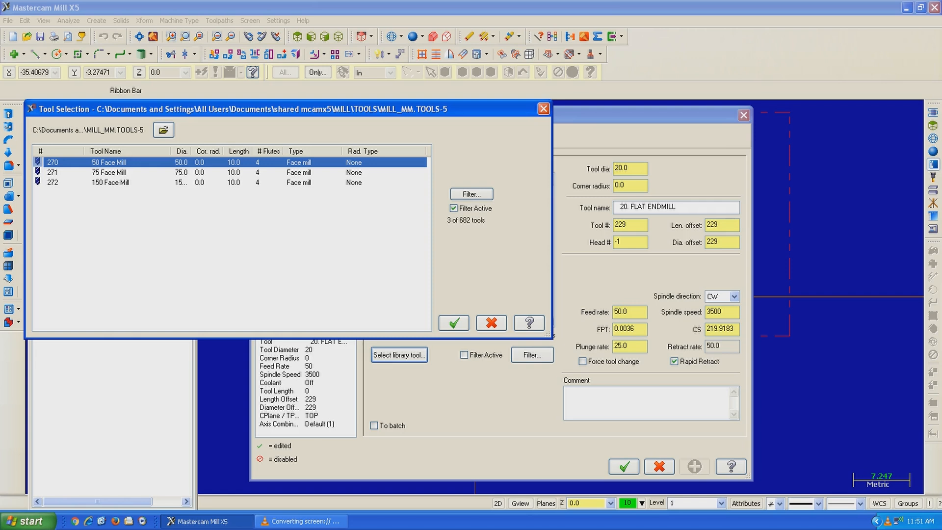
{"action": "left_click", "coordinate": [454, 323]}
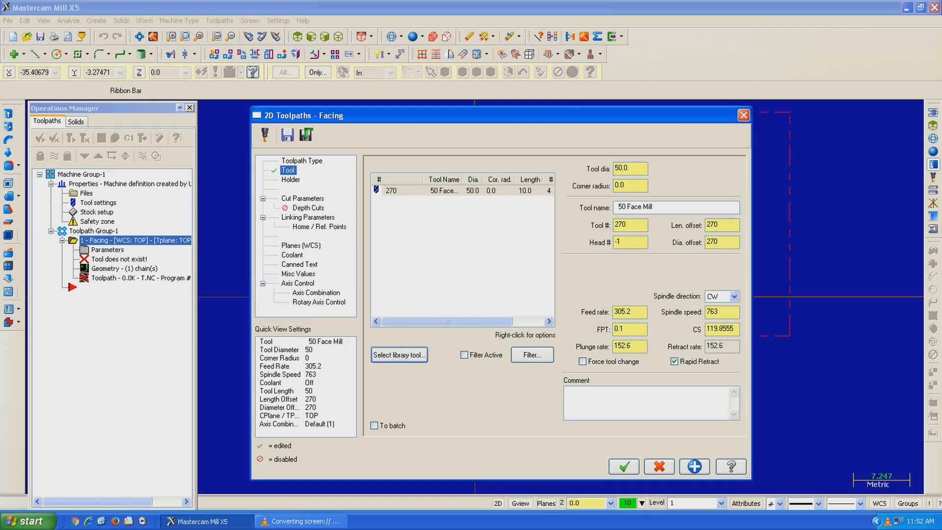
Step: Review the 50 Face Mill's definition, covering its dimensions, tool type and cutting parameters
{"action": "right_click", "coordinate": [446, 190]}
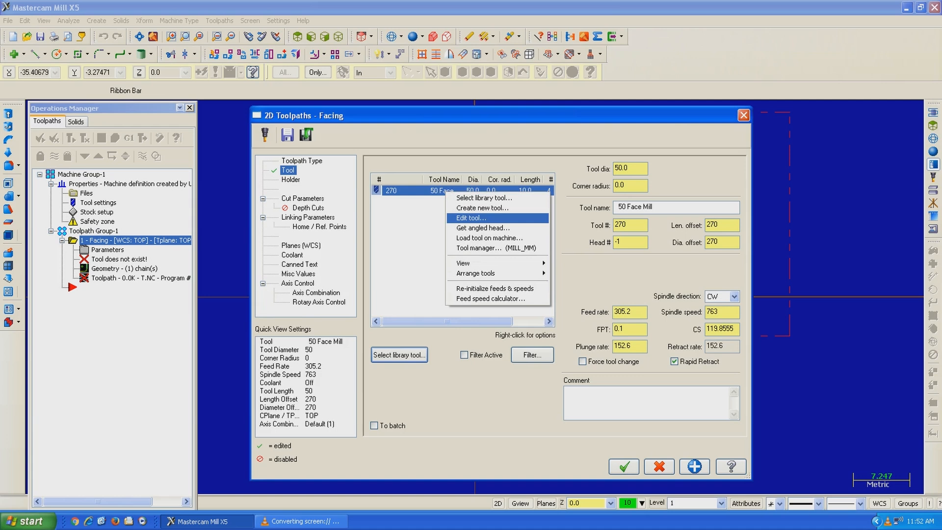
{"action": "left_click", "coordinate": [471, 218]}
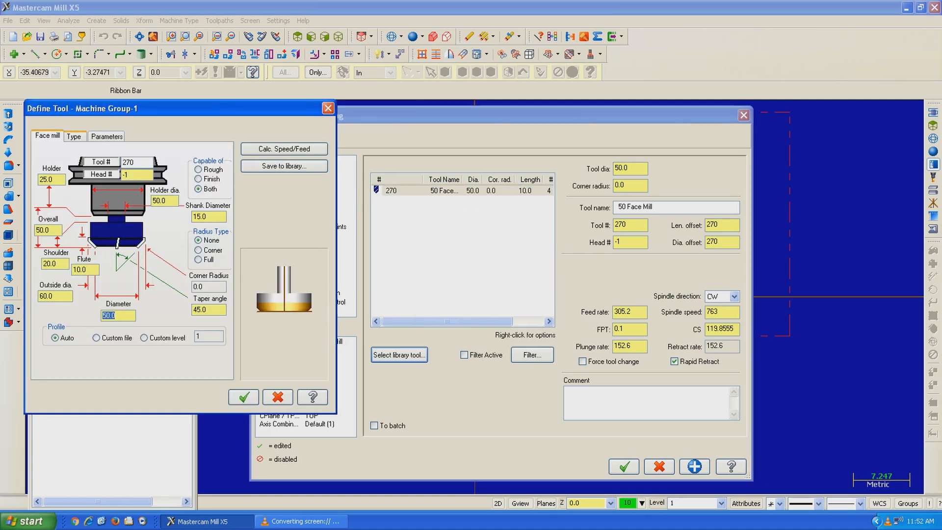
{"action": "left_click", "coordinate": [73, 136]}
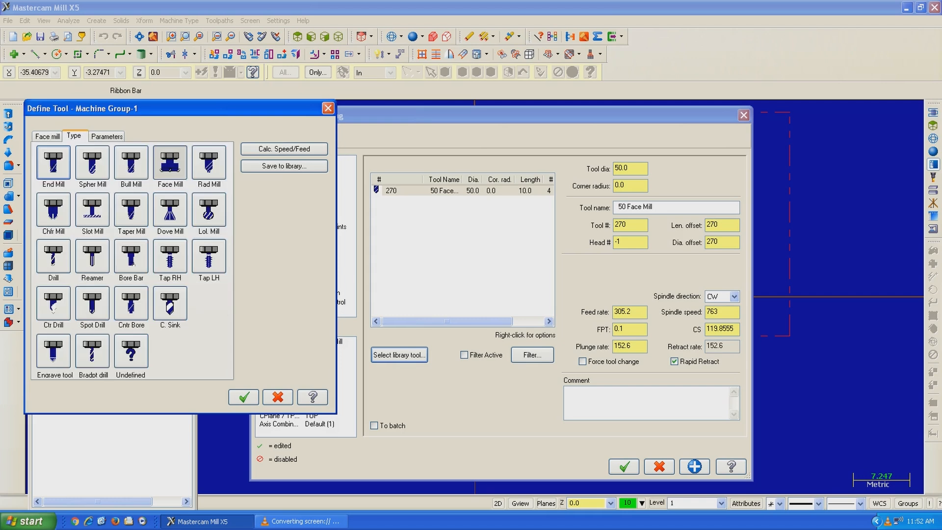
{"action": "left_click", "coordinate": [107, 136]}
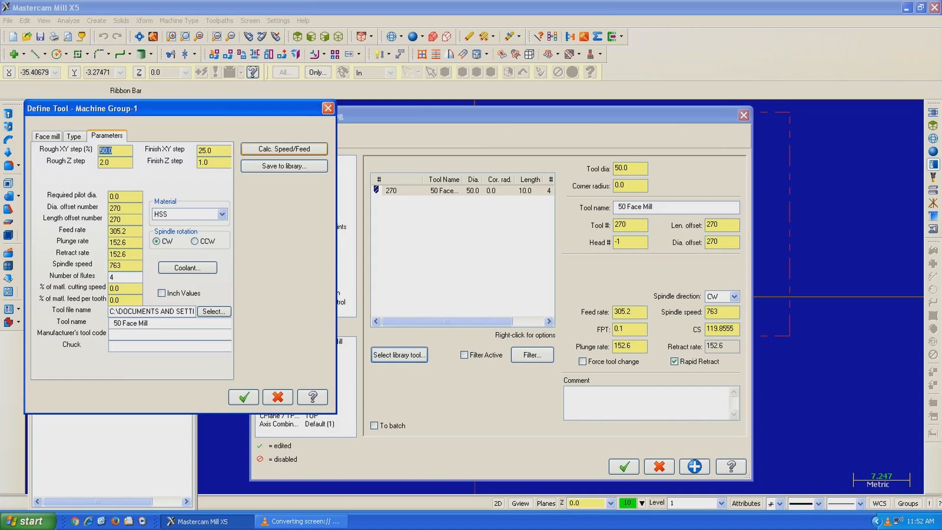
{"action": "left_click", "coordinate": [244, 397]}
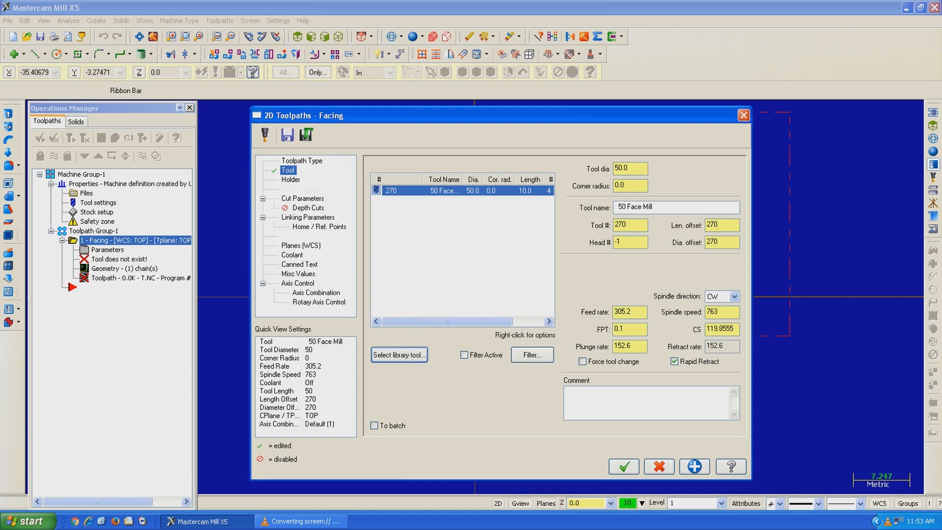
Step: Choose the One way cutting style in the facing cut parameters
{"action": "left_click", "coordinate": [303, 198]}
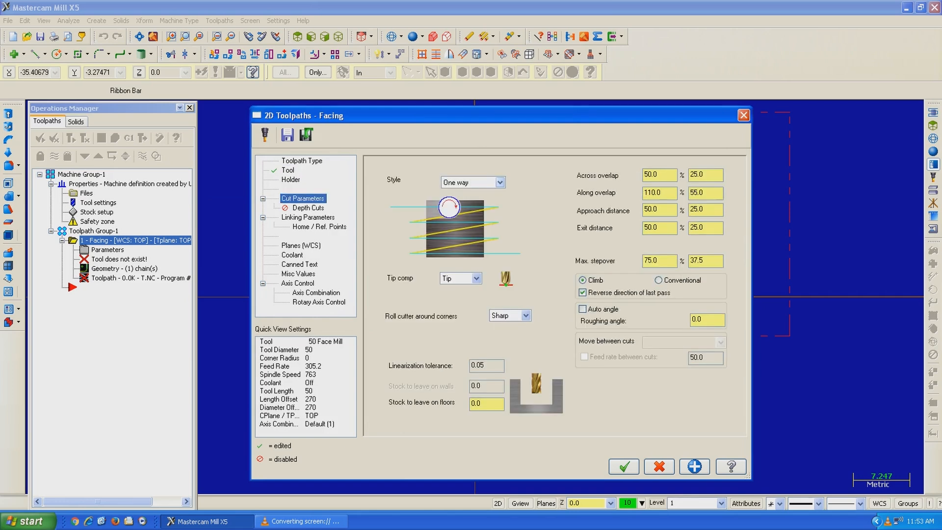
{"action": "left_click", "coordinate": [499, 182]}
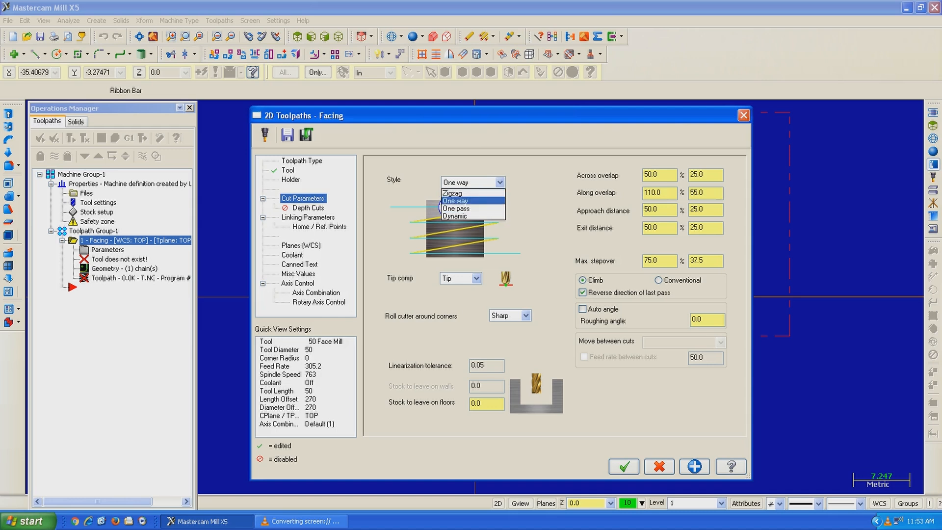
{"action": "left_click", "coordinate": [457, 201]}
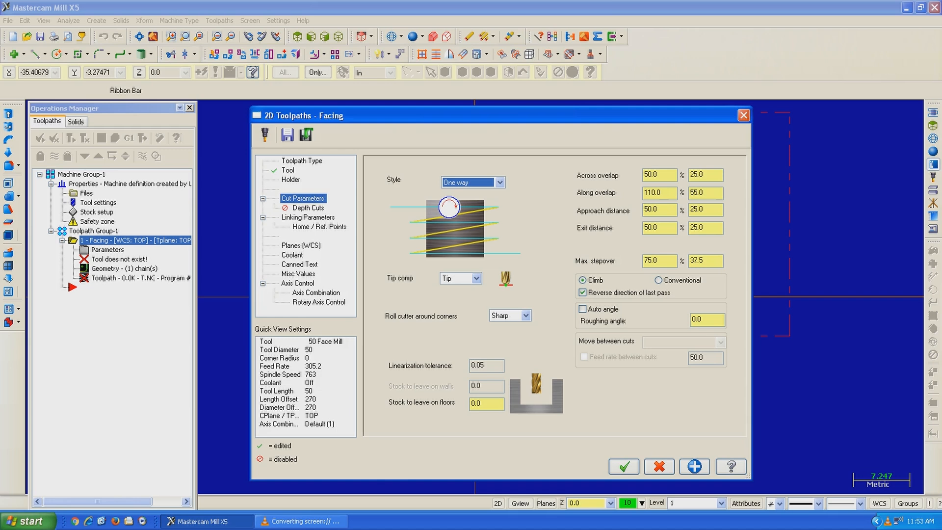
Step: Set the feed plane and depth to absolute in the facing toolpath's linking parameters
{"action": "left_click", "coordinate": [308, 208]}
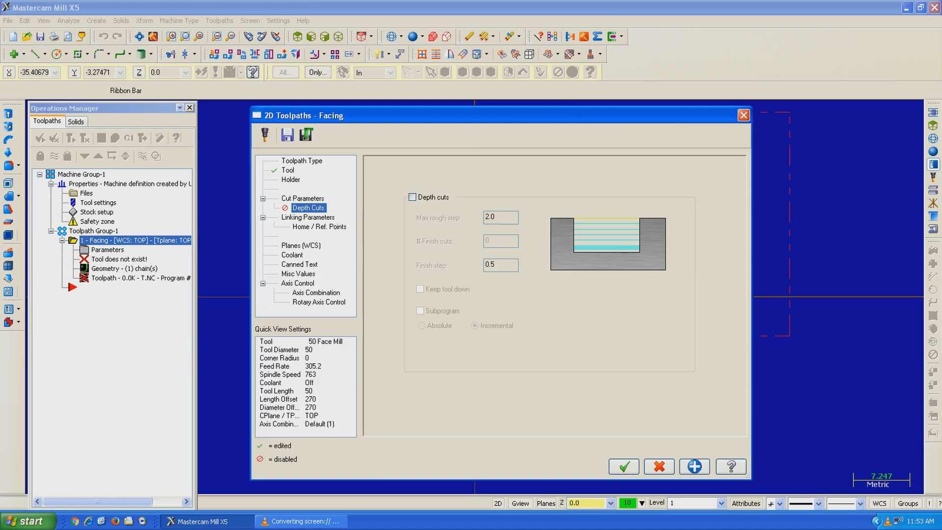
{"action": "left_click", "coordinate": [308, 217]}
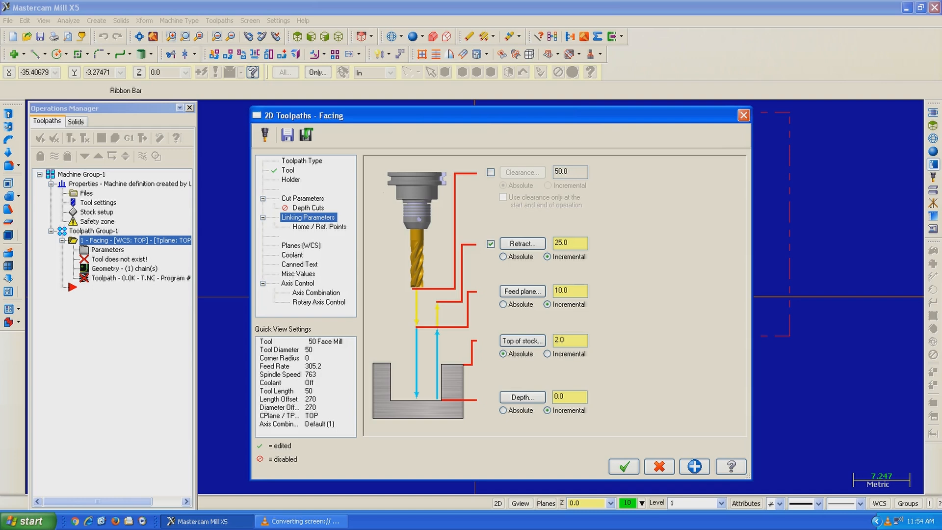
{"action": "left_click", "coordinate": [504, 304]}
{"action": "left_click", "coordinate": [503, 410]}
{"action": "left_click", "coordinate": [308, 208]}
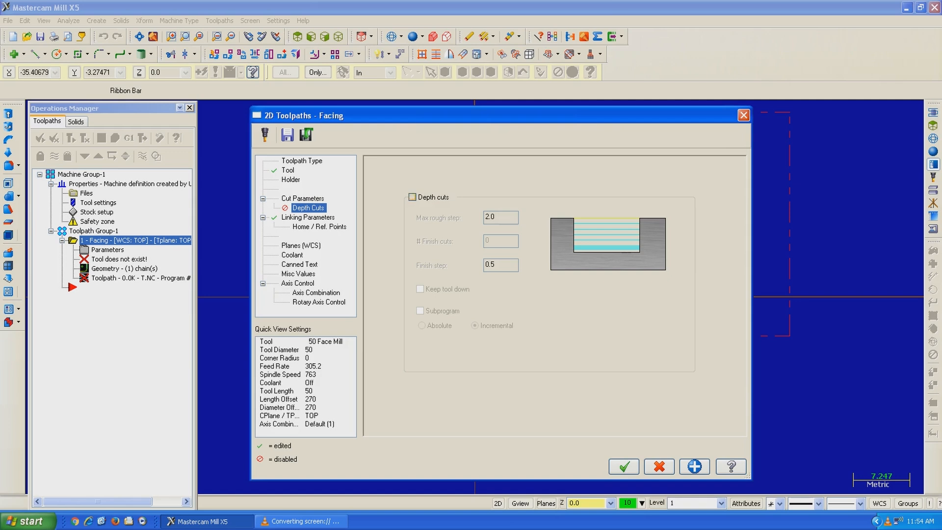
{"action": "left_click", "coordinate": [412, 197]}
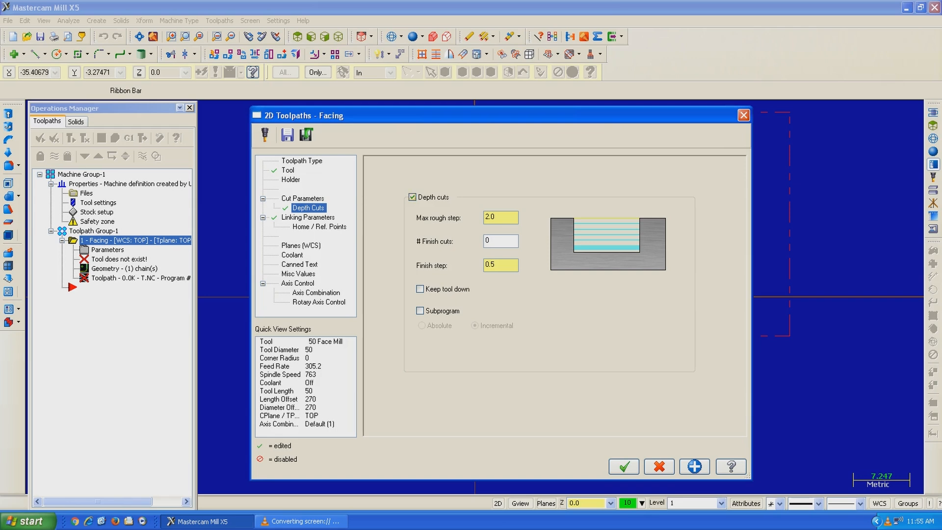
{"action": "left_click", "coordinate": [412, 197]}
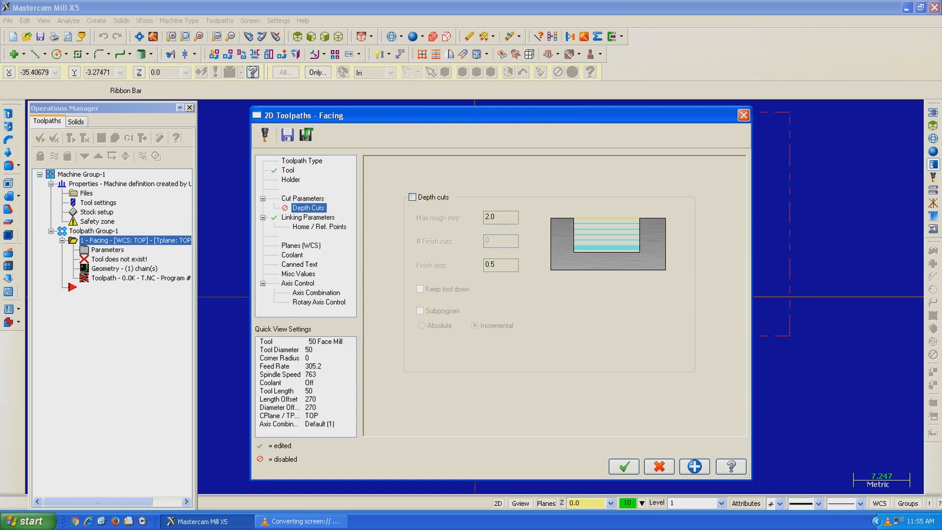
Step: Take the facing toolpath's home position from the machine and generate the facing operation
{"action": "left_click", "coordinate": [320, 226]}
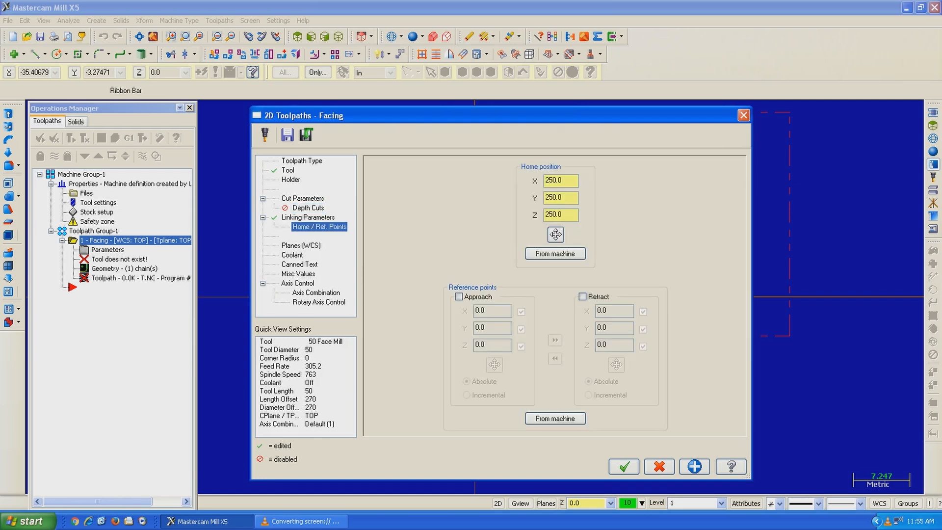
{"action": "left_click", "coordinate": [555, 253]}
{"action": "left_click", "coordinate": [624, 466]}
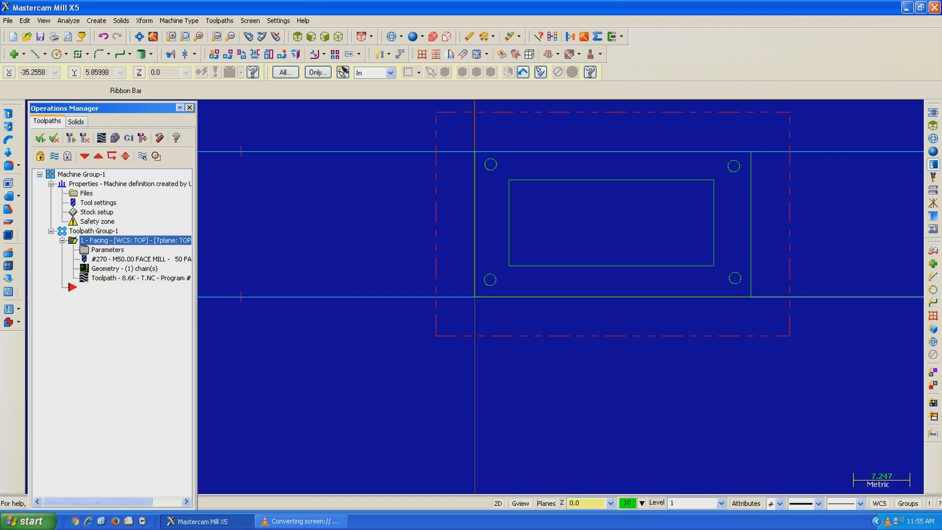
Step: Open the Backplot of the facing operation with the whole tool path in view and the playback controls uncovered
{"action": "left_click", "coordinate": [136, 240]}
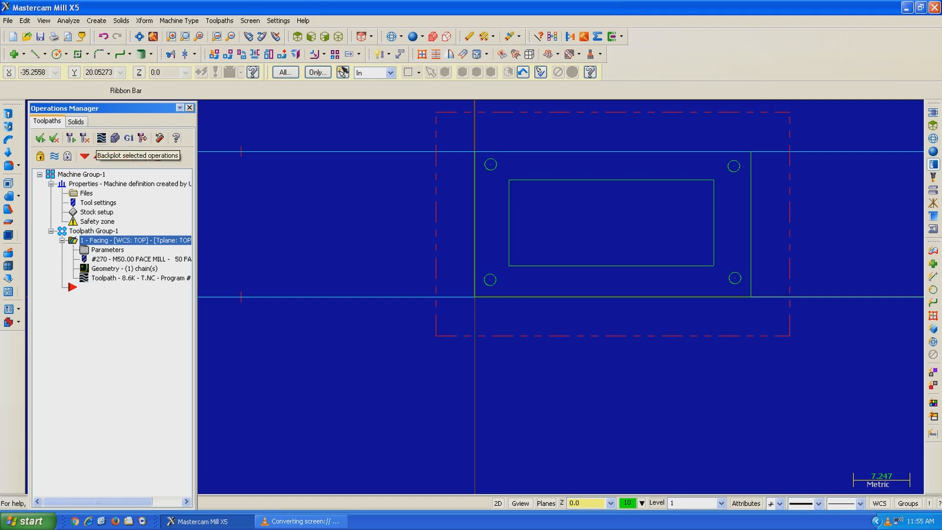
{"action": "left_click", "coordinate": [102, 138]}
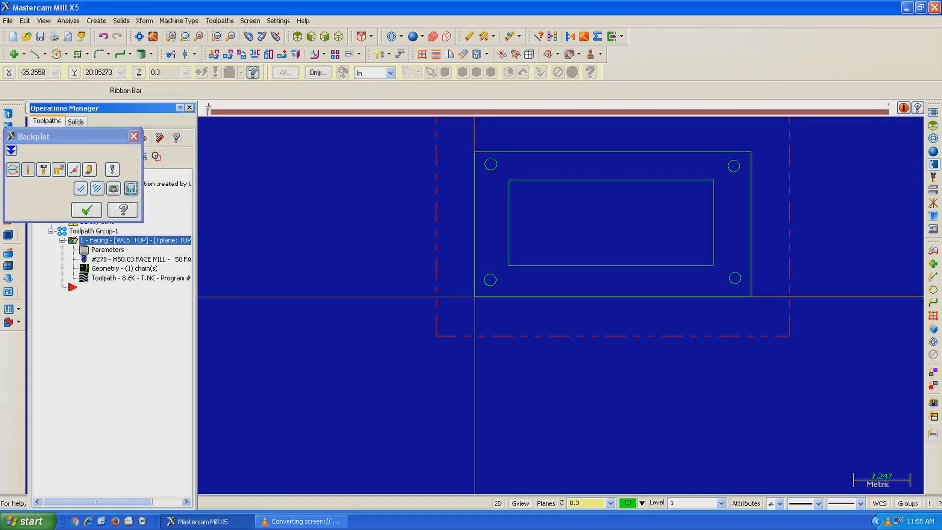
{"action": "scroll", "coordinate": [483, 406], "scroll_direction": "up", "scroll_amount": 3}
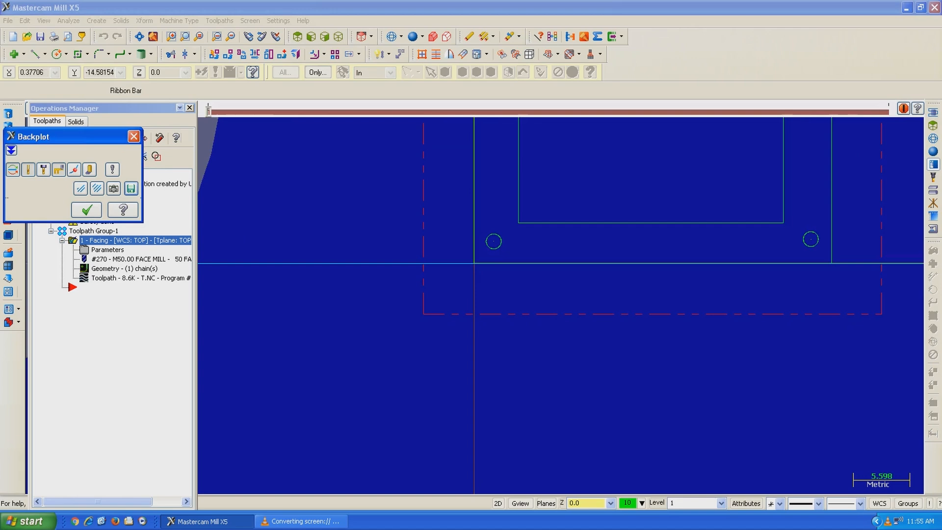
{"action": "scroll", "coordinate": [483, 406], "scroll_direction": "down", "scroll_amount": 8}
{"action": "scroll", "coordinate": [714, 209], "scroll_direction": "up", "scroll_amount": 1}
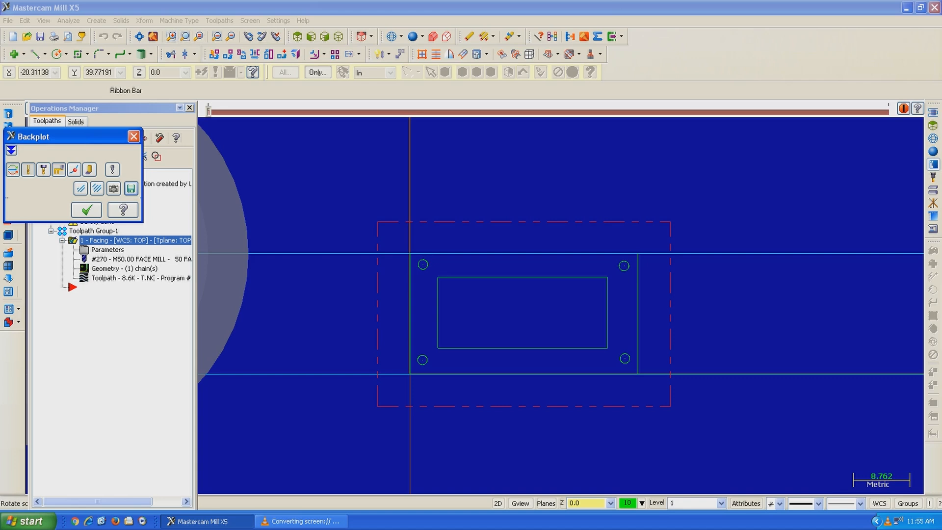
{"action": "scroll", "coordinate": [591, 325], "scroll_direction": "down", "scroll_amount": 1}
{"action": "scroll", "coordinate": [590, 327], "scroll_direction": "down", "scroll_amount": 1}
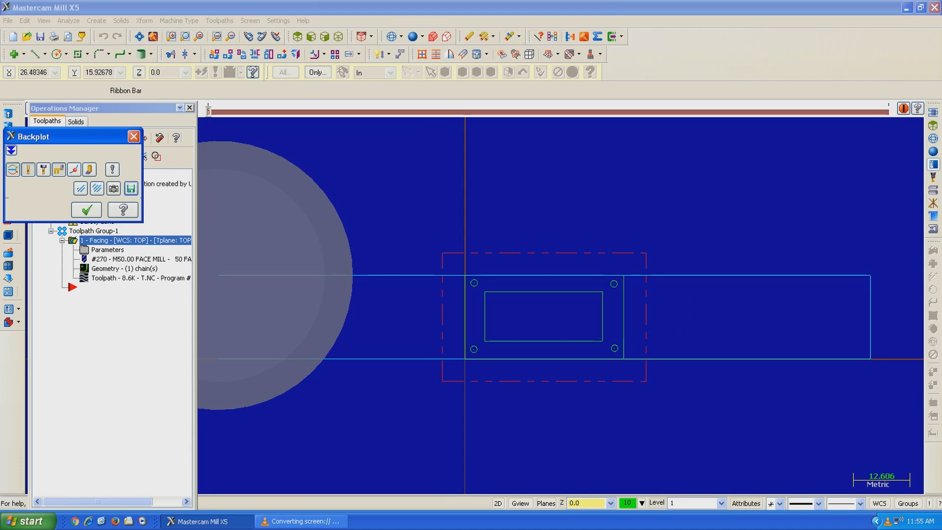
{"action": "scroll", "coordinate": [648, 434], "scroll_direction": "down", "scroll_amount": 1}
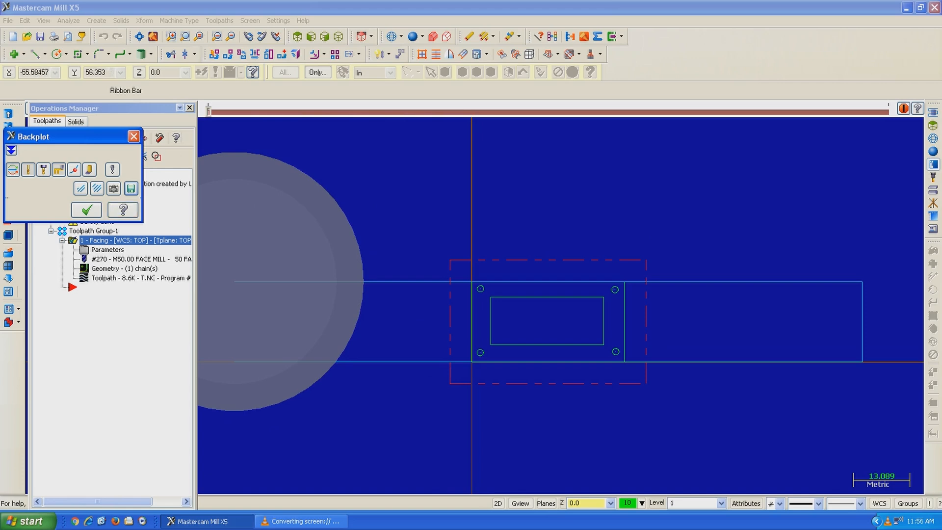
{"action": "left_click_drag", "start_coordinate": [73, 136], "coordinate": [114, 323]}
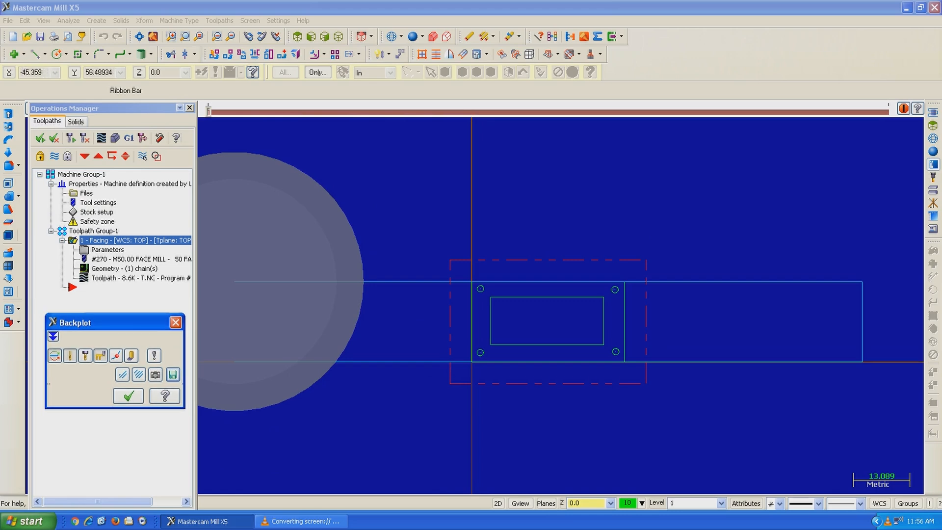
{"action": "left_click_drag", "start_coordinate": [196, 295], "coordinate": [147, 294]}
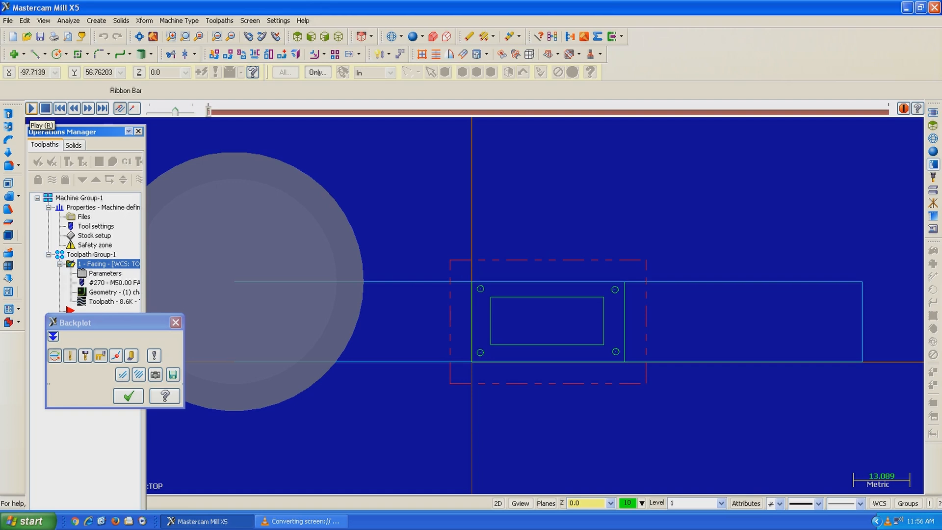
Step: Play the facing backplot, examine the face mill's passes from a tilted 3D view, and leave the backplot
{"action": "left_click", "coordinate": [31, 108]}
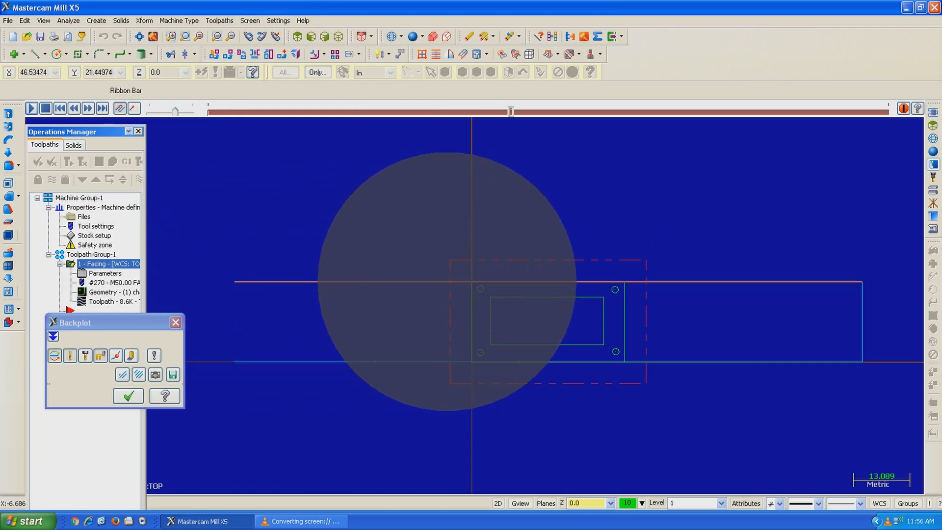
{"action": "middle_click_drag", "start_coordinate": [821, 234], "coordinate": [809, 184]}
{"action": "middle_click_drag", "start_coordinate": [824, 287], "coordinate": [814, 267]}
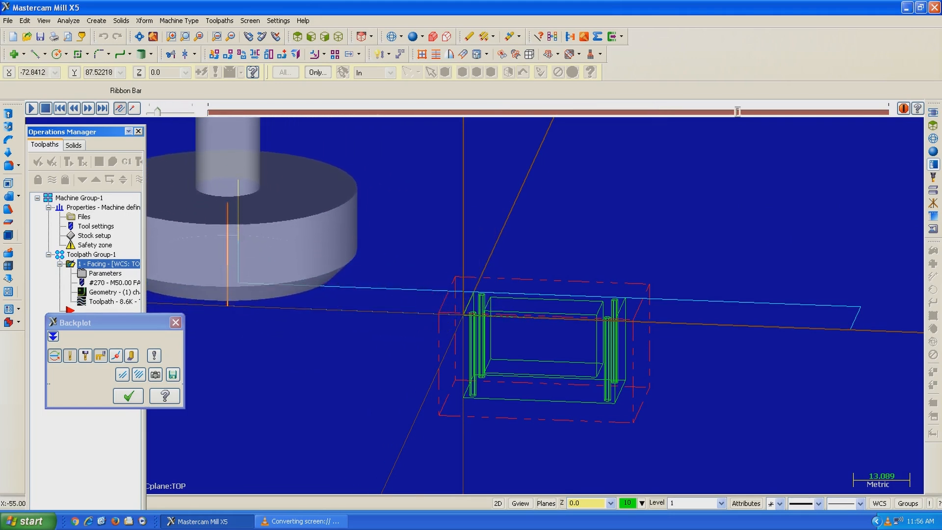
{"action": "key", "text": "Escape"}
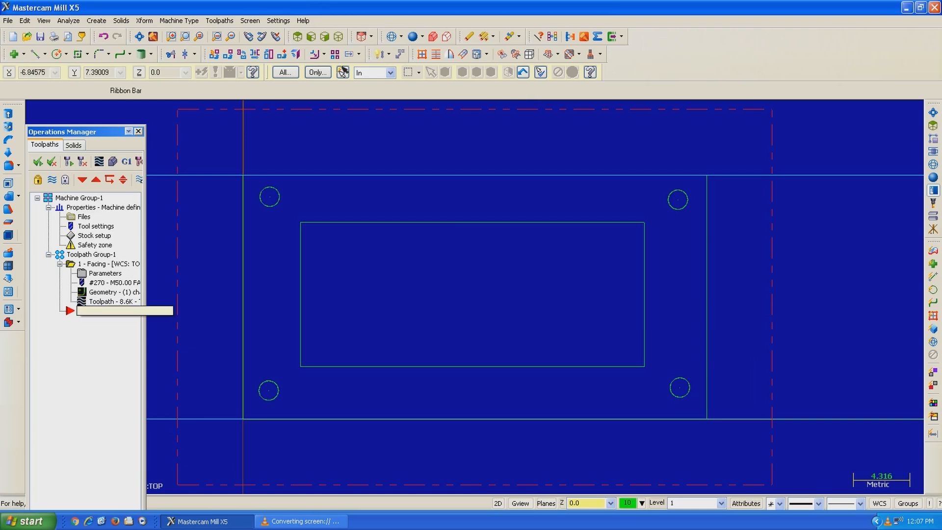
Step: Add a Contour mill toolpath after the facing operation, chaining the plate's outer rectangle
{"action": "right_click", "coordinate": [105, 310]}
{"action": "mouse_move", "coordinate": [147, 52]}
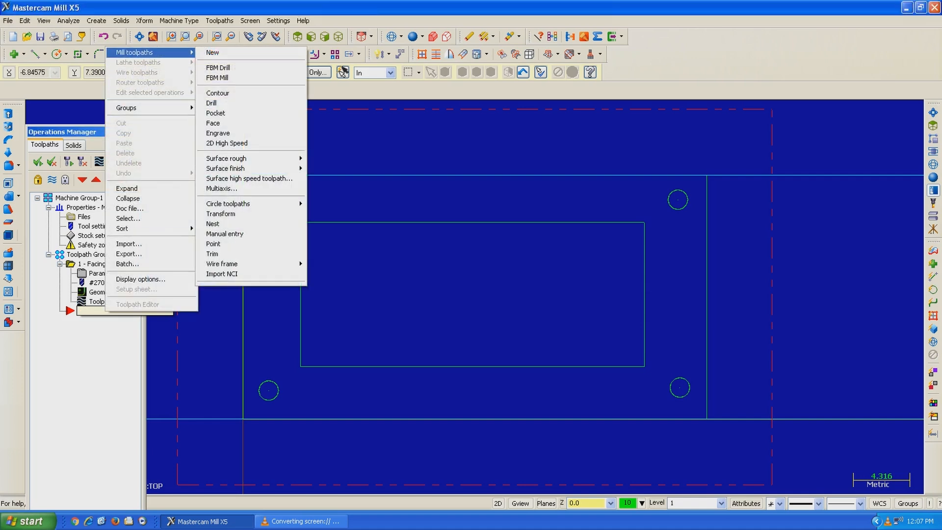
{"action": "mouse_move", "coordinate": [230, 158]}
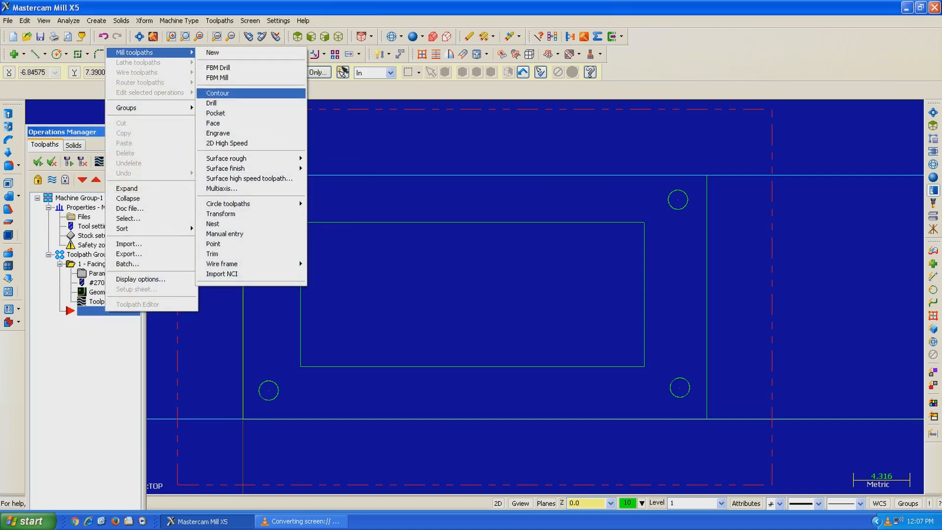
{"action": "left_click", "coordinate": [218, 93]}
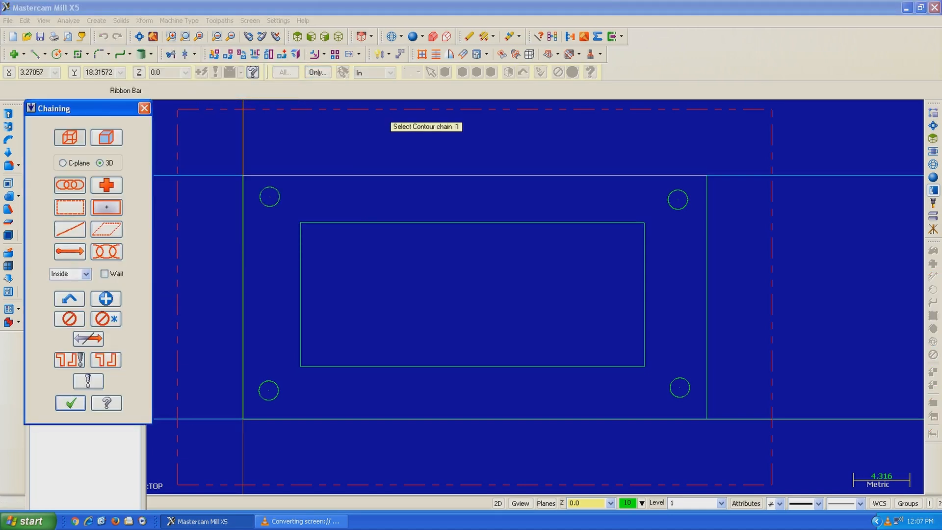
{"action": "left_click", "coordinate": [305, 175]}
{"action": "left_click", "coordinate": [71, 403]}
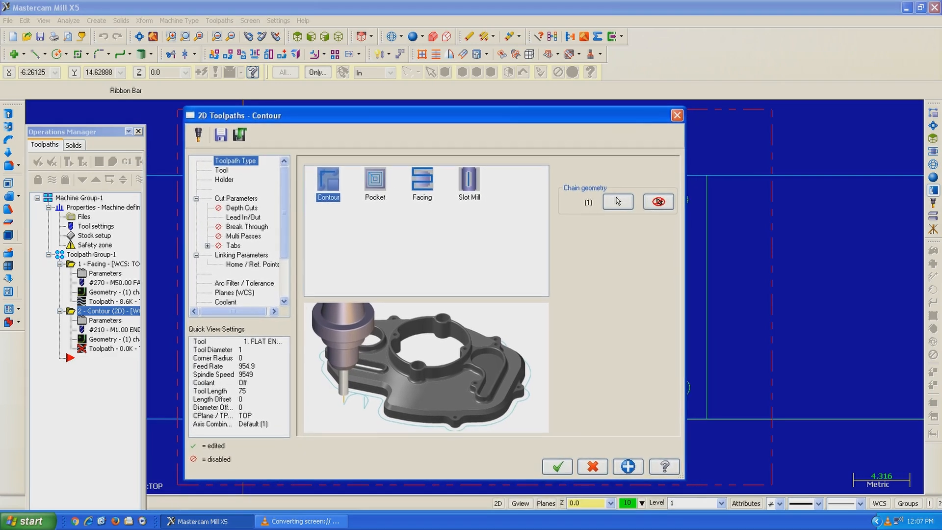
Step: Assign the 1. FLAT ENDMILL from the tool library to the contour toolpath
{"action": "left_click", "coordinate": [221, 170]}
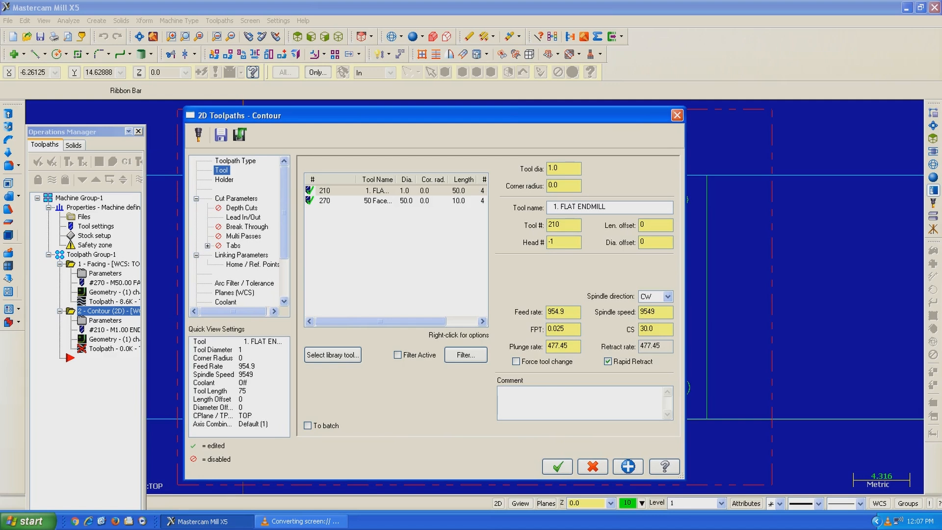
{"action": "left_click", "coordinate": [333, 355]}
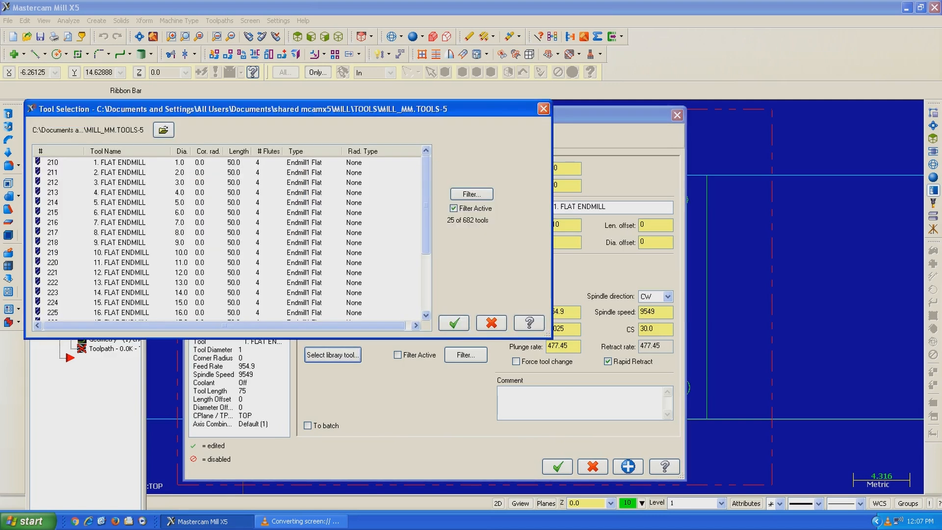
{"action": "left_click", "coordinate": [454, 322]}
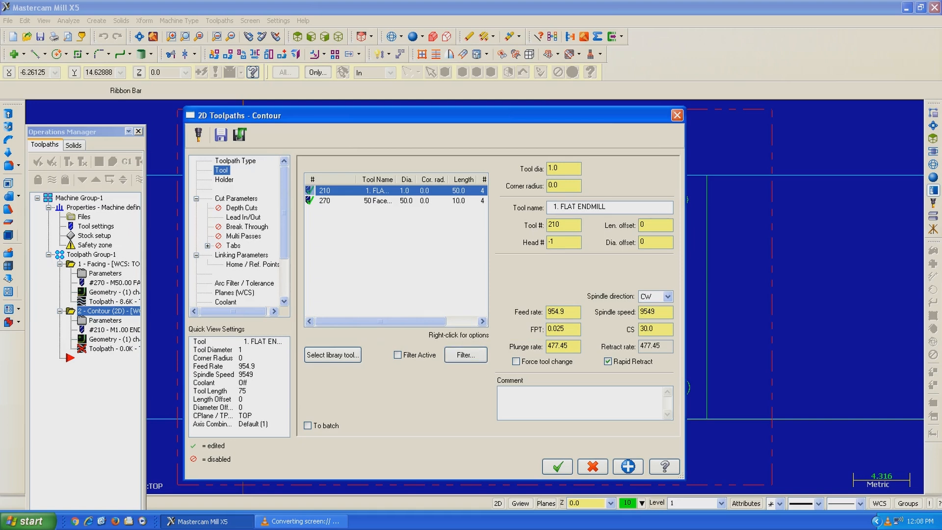
Step: Review the contour toolpath's cut parameters, including depth cuts, lead in/out, break through, multi passes and tabs
{"action": "left_click", "coordinate": [236, 199]}
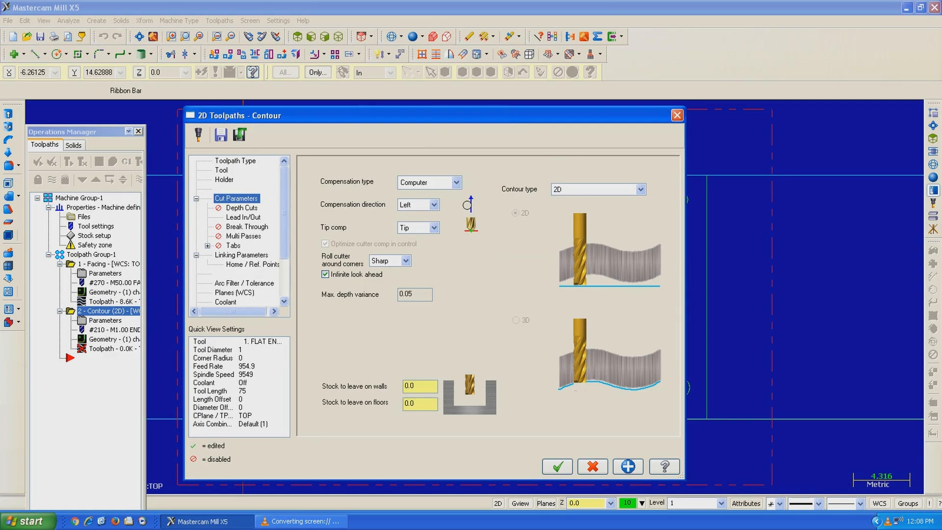
{"action": "left_click", "coordinate": [241, 208]}
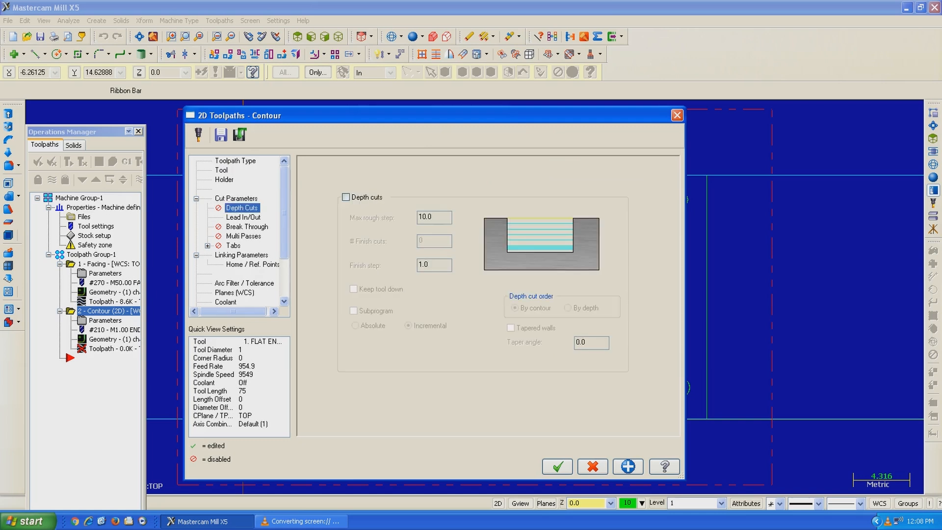
{"action": "left_click", "coordinate": [243, 218]}
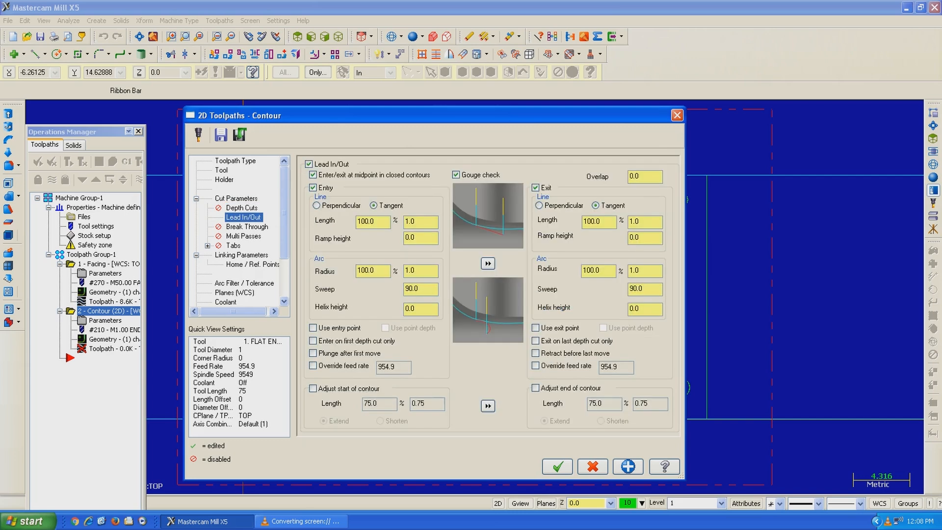
{"action": "left_click", "coordinate": [246, 227]}
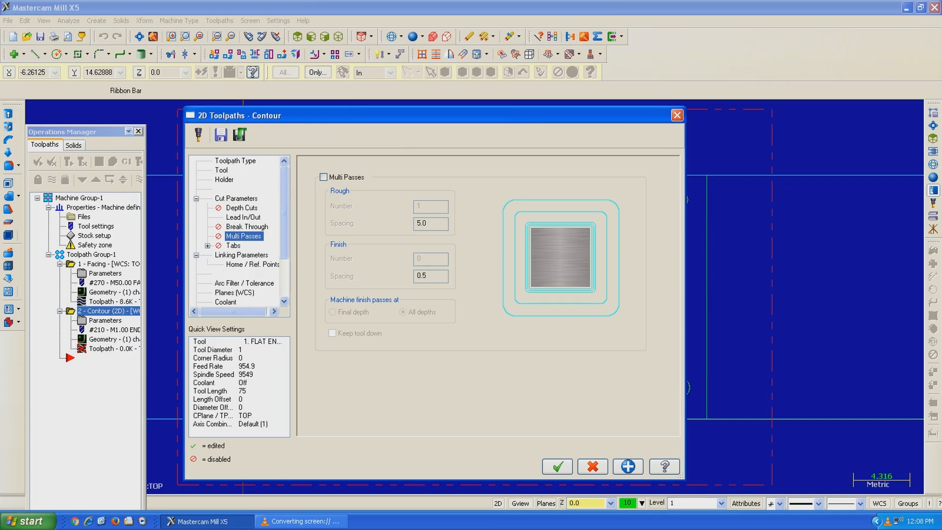
{"action": "left_click", "coordinate": [234, 245]}
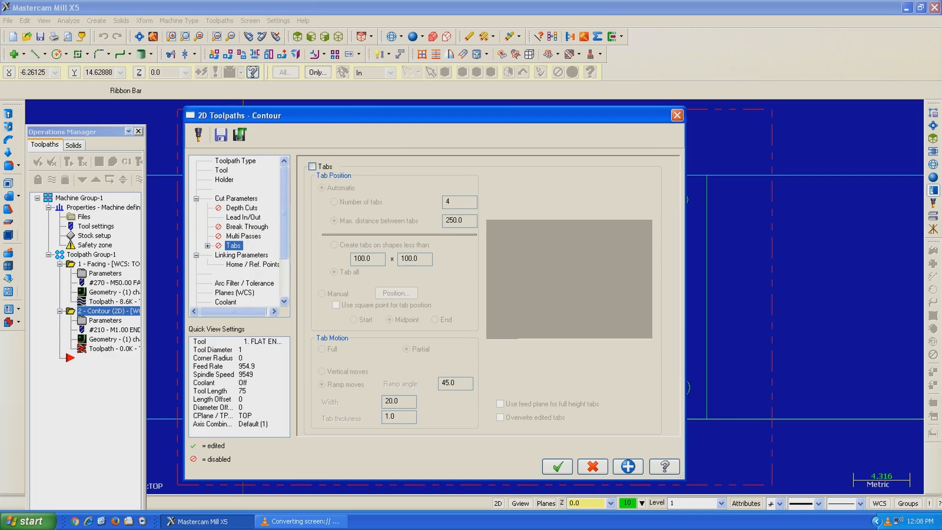
Step: Set the contour toolpath's top of stock to 0 and depth to -20, and generate the operation
{"action": "left_click", "coordinate": [241, 255]}
{"action": "double_click", "coordinate": [493, 340]}
{"action": "type", "text": "0"}
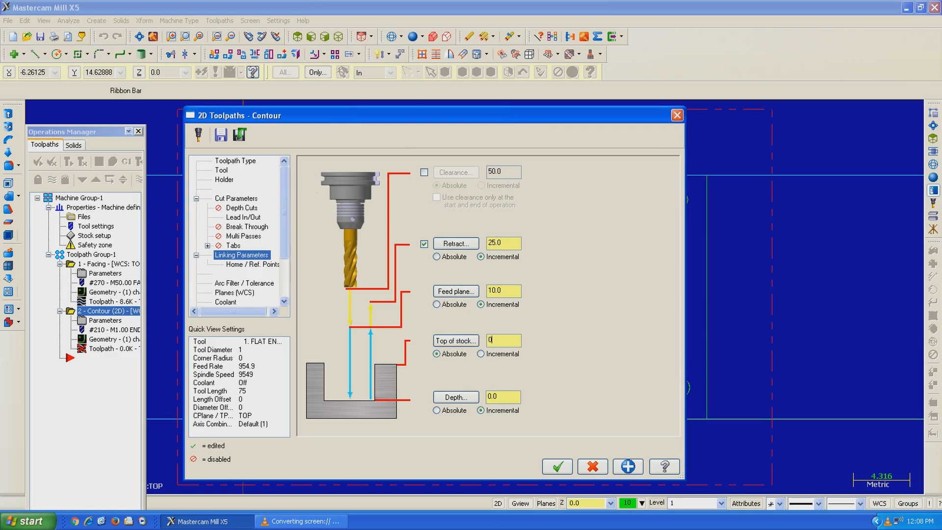
{"action": "double_click", "coordinate": [496, 396]}
{"action": "type", "text": "-20"}
{"action": "left_click", "coordinate": [253, 264]}
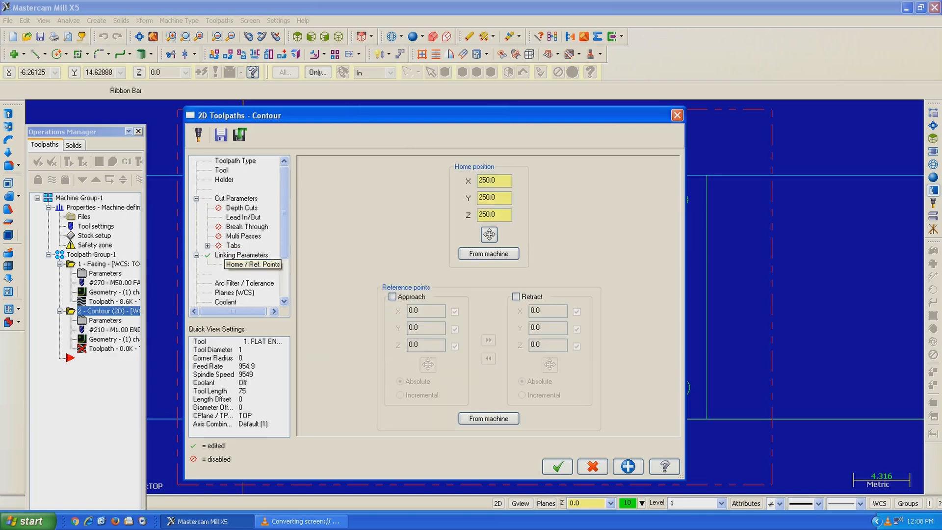
{"action": "left_click", "coordinate": [557, 467]}
Step: Backplot the contour operation in a tilted 3D view at a faster playback speed, and close the backplot
{"action": "middle_click_drag", "start_coordinate": [778, 274], "coordinate": [815, 230]}
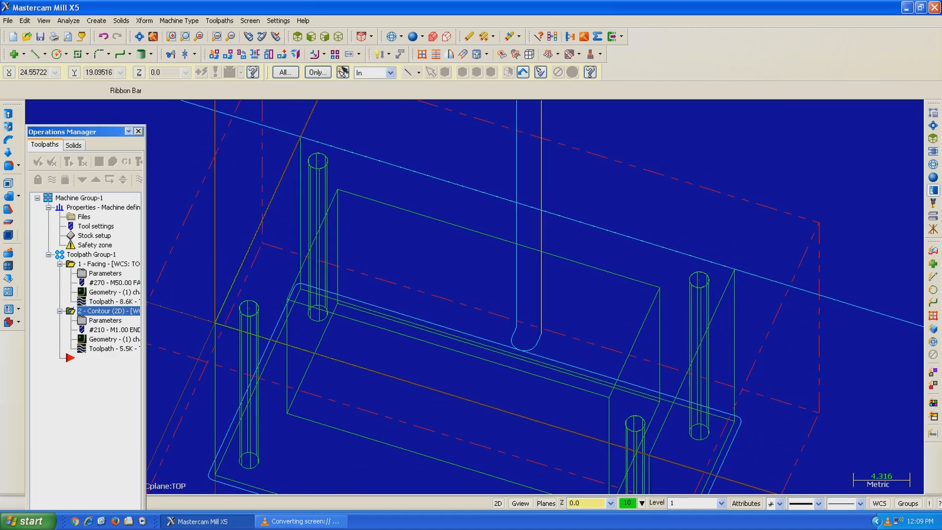
{"action": "middle_click_drag", "start_coordinate": [585, 215], "coordinate": [595, 202], "text": "alt"}
{"action": "scroll", "coordinate": [506, 295], "scroll_direction": "down", "scroll_amount": 4}
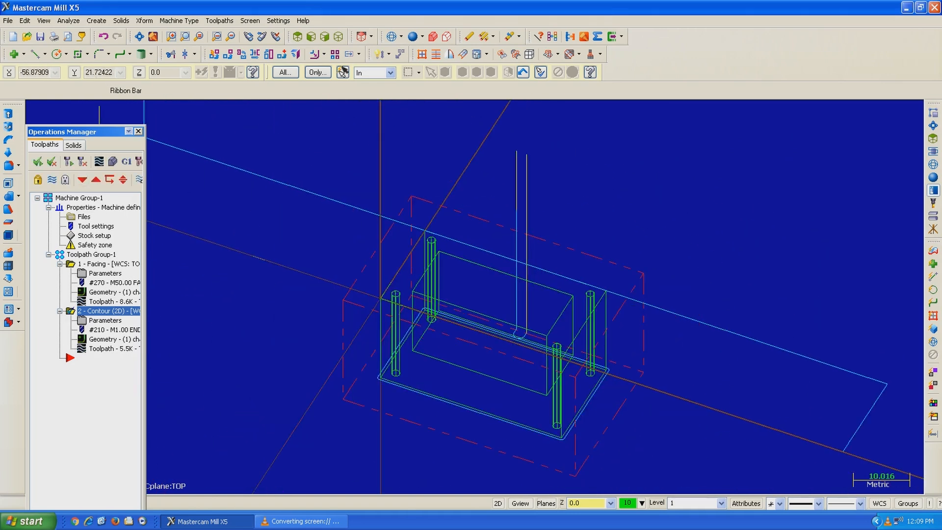
{"action": "left_click", "coordinate": [99, 161]}
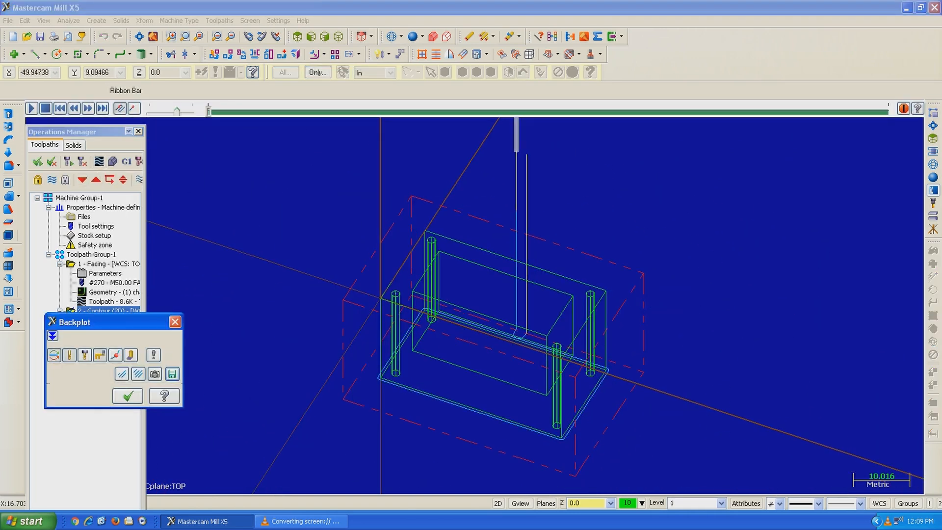
{"action": "left_click", "coordinate": [31, 108]}
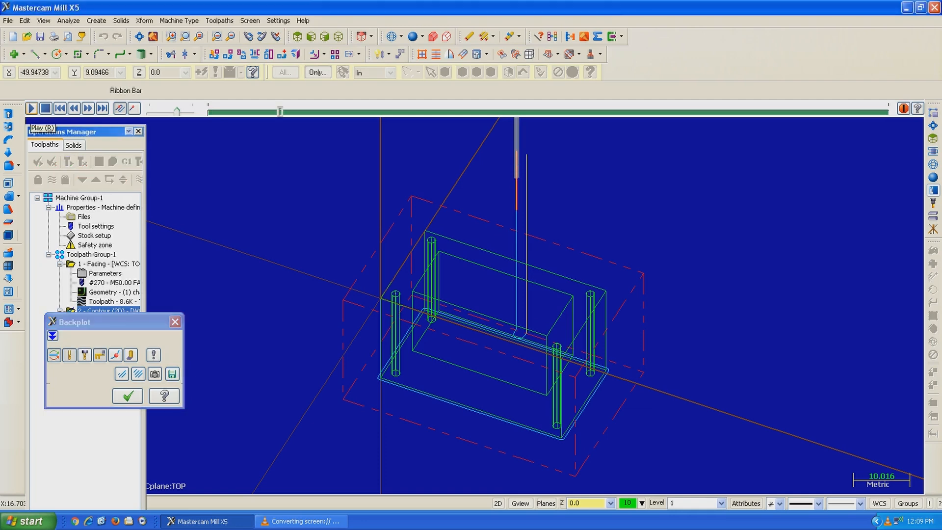
{"action": "left_click_drag", "start_coordinate": [177, 111], "coordinate": [190, 112]}
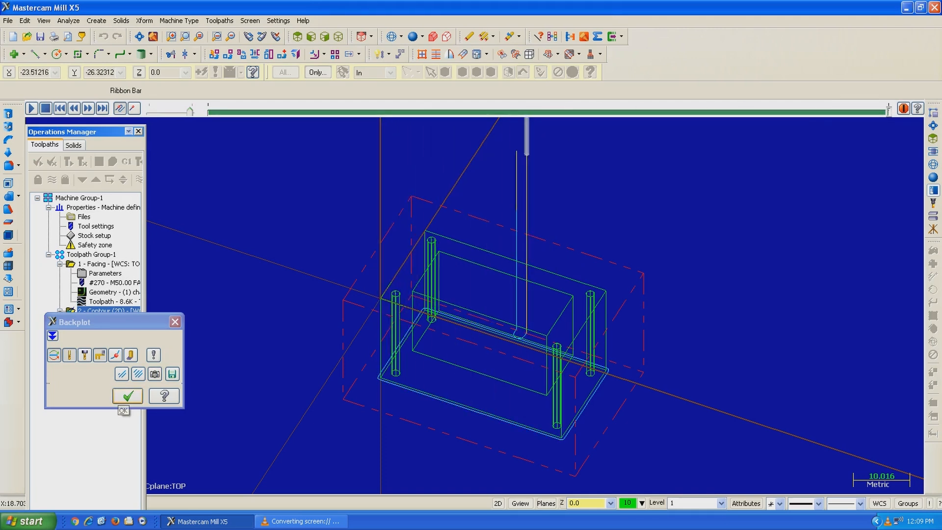
{"action": "left_click", "coordinate": [128, 395]}
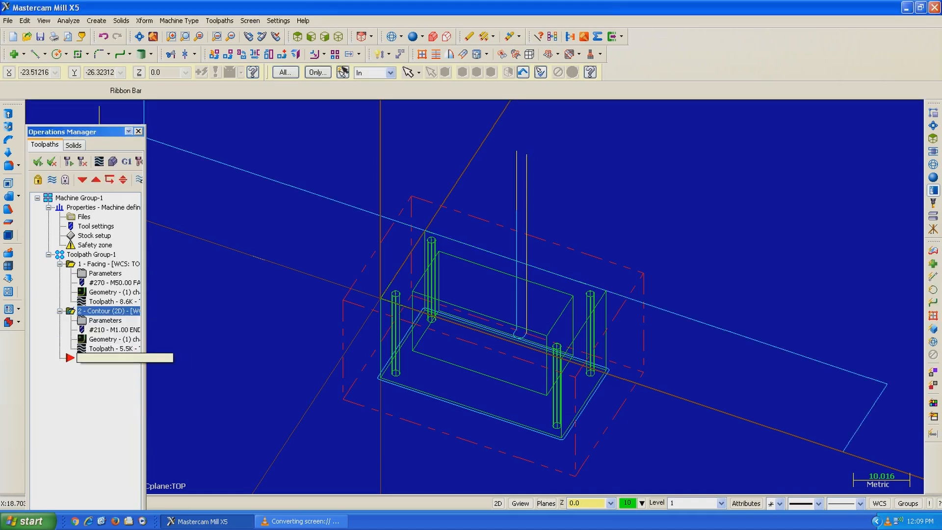
Step: Create a drill toolpath on the centres of the four corner holes, picked in the top view
{"action": "right_click", "coordinate": [87, 357]}
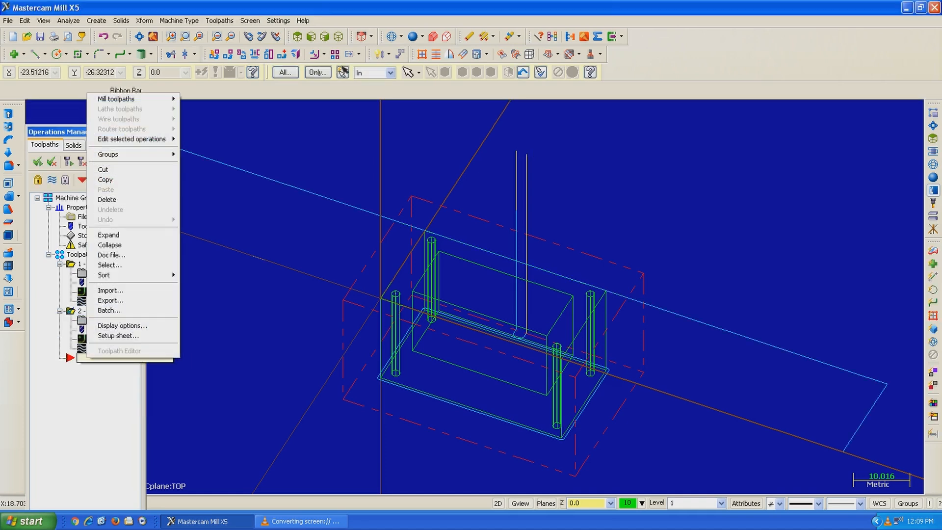
{"action": "mouse_move", "coordinate": [133, 99]}
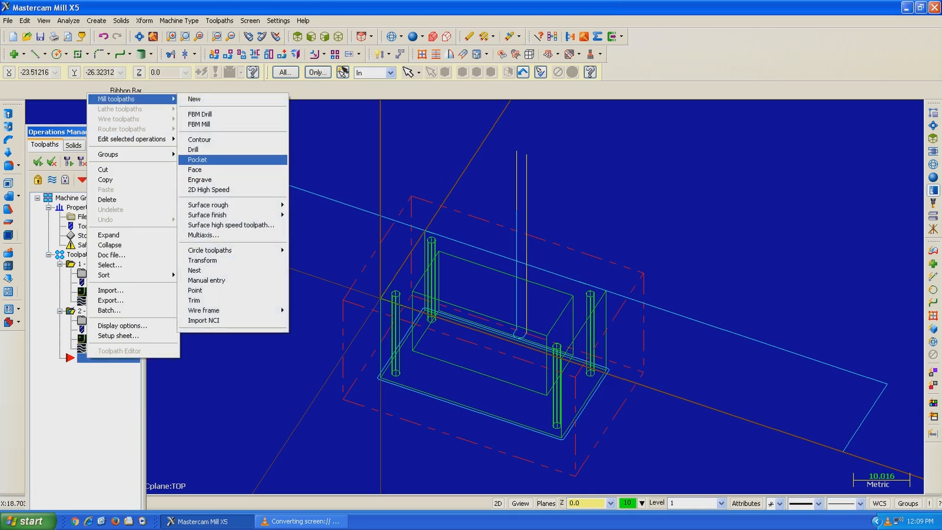
{"action": "left_click", "coordinate": [206, 150]}
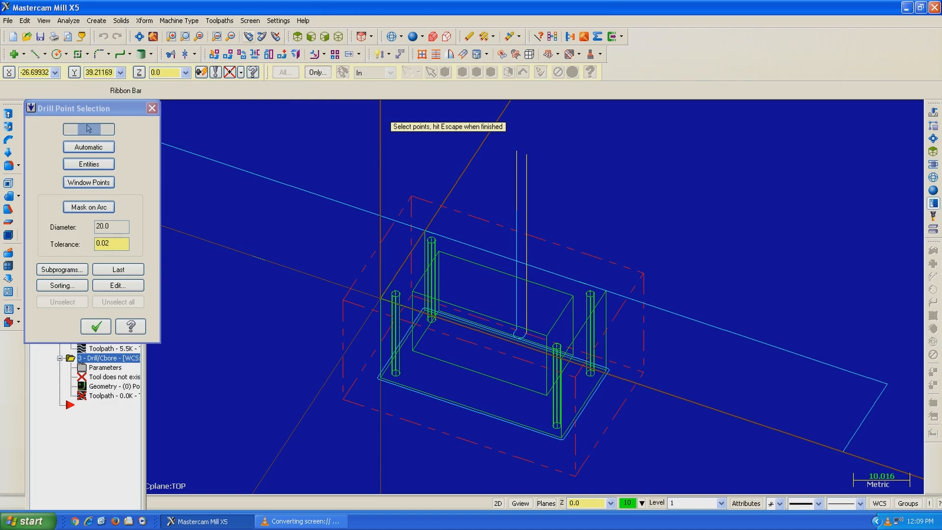
{"action": "left_click", "coordinate": [297, 37]}
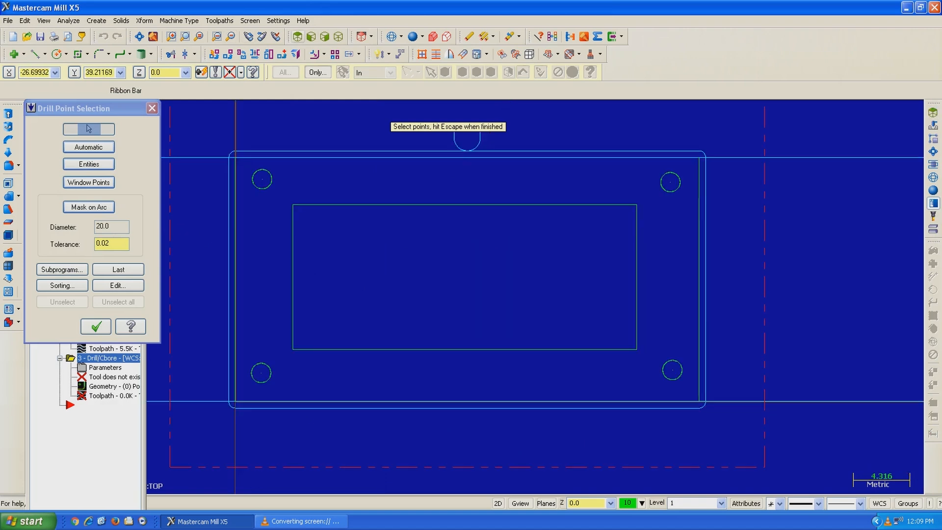
{"action": "left_click", "coordinate": [262, 180]}
{"action": "left_click", "coordinate": [670, 183]}
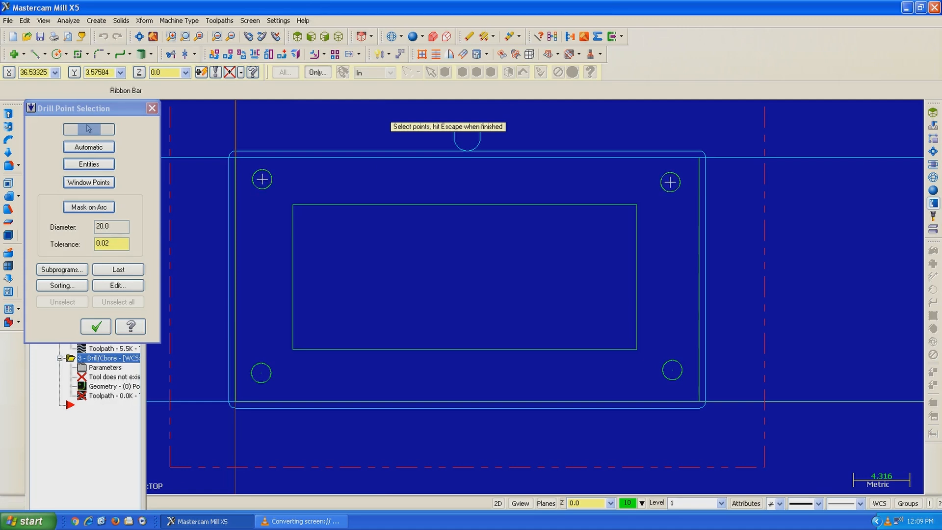
{"action": "left_click", "coordinate": [672, 371]}
{"action": "left_click", "coordinate": [261, 373]}
{"action": "key", "text": "Escape"}
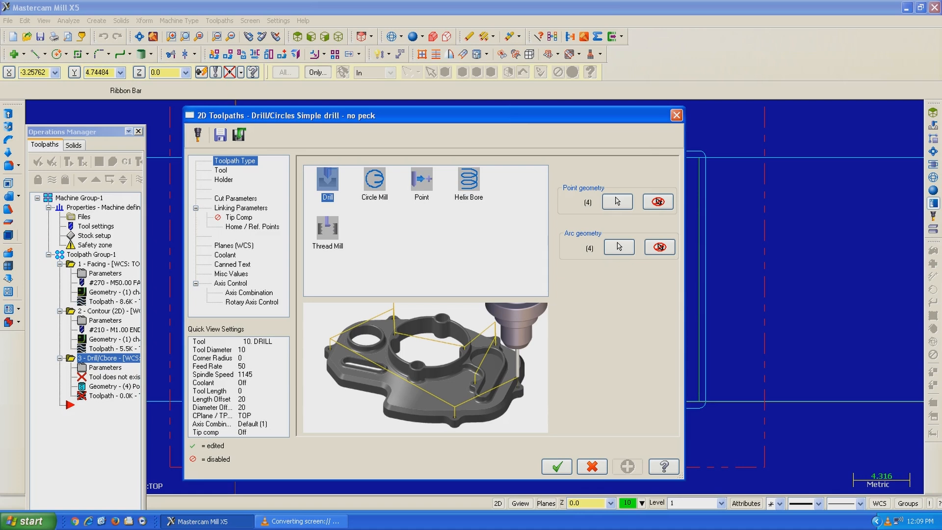
Step: Assign the 0.1 DRILL from the tool library to the drill toolpath
{"action": "left_click", "coordinate": [221, 171]}
{"action": "left_click", "coordinate": [332, 355]}
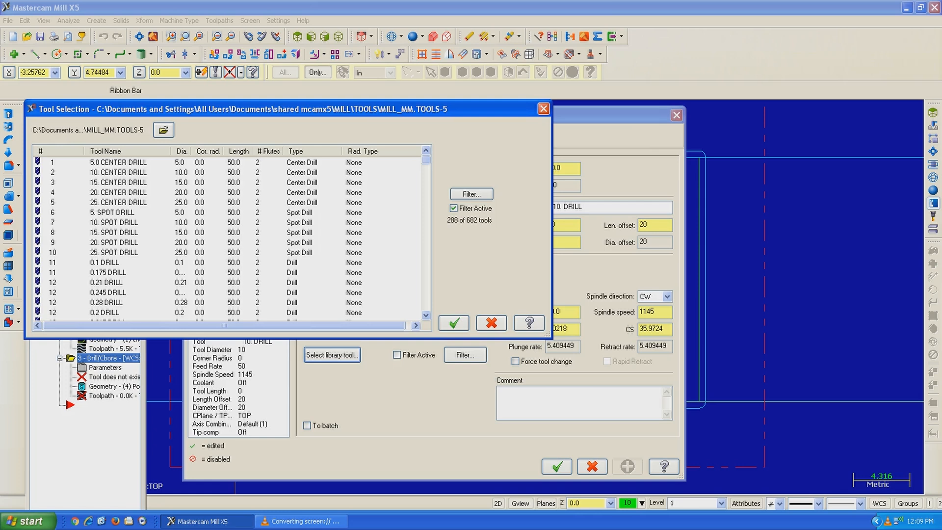
{"action": "left_click", "coordinate": [227, 263]}
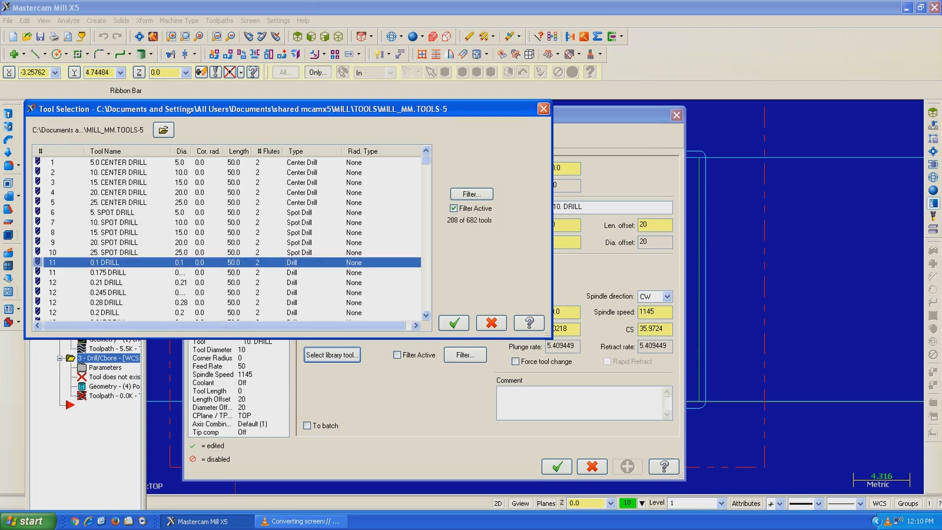
{"action": "left_click", "coordinate": [454, 322]}
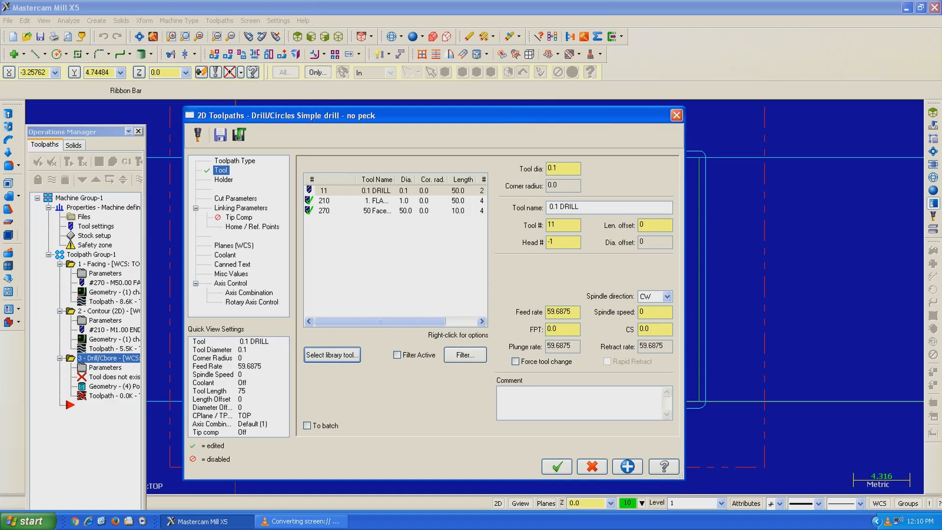
Step: Review the drill toolpath's cut parameters and the available drilling cycles
{"action": "left_click", "coordinate": [235, 199]}
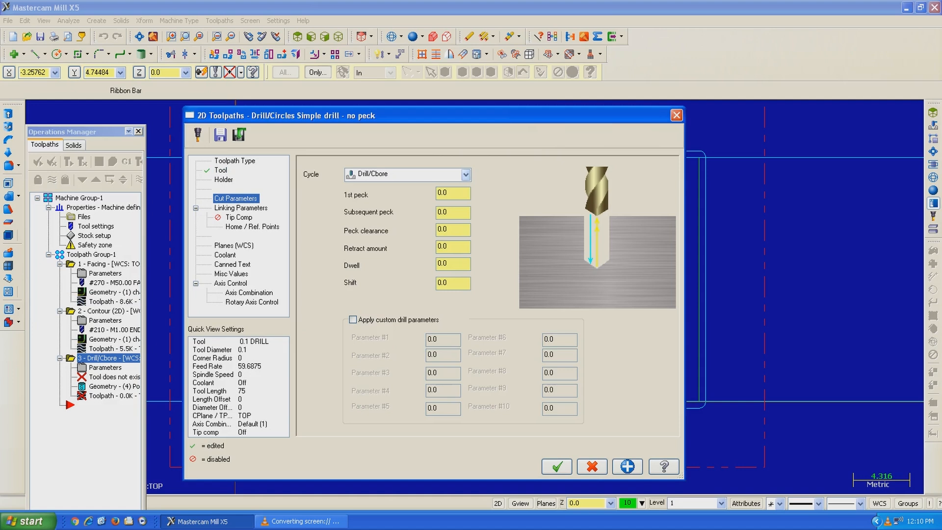
{"action": "left_click", "coordinate": [466, 174]}
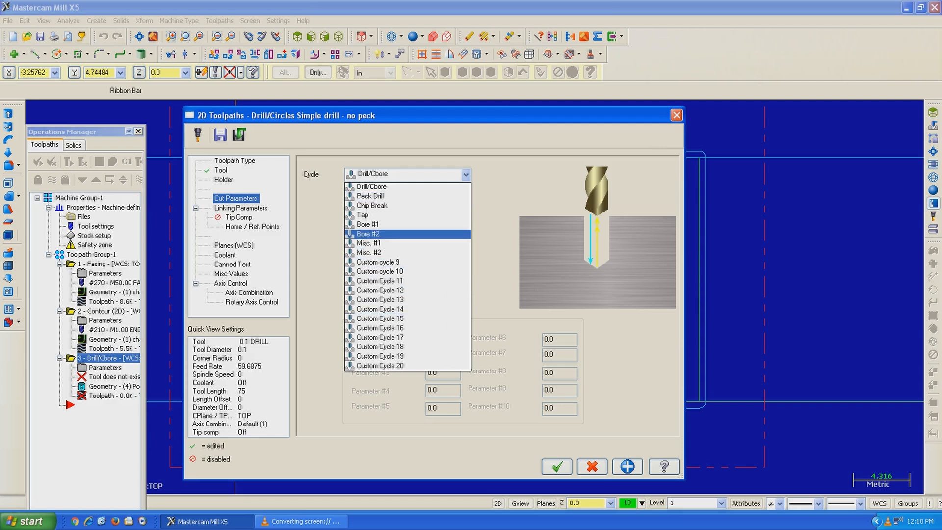
{"action": "key", "text": "Escape"}
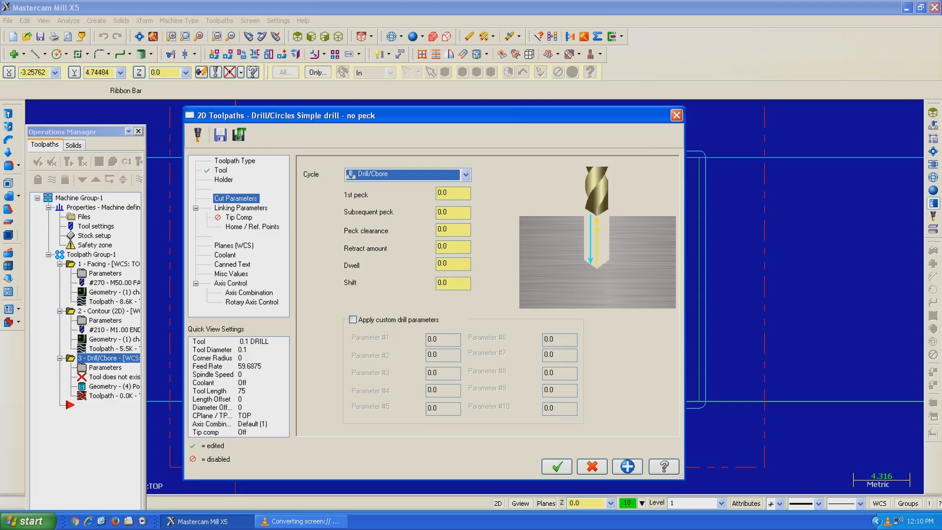
Step: Set the drill toolpath's top of stock to 0 and depth to 25, with absolute depth and retract, and generate the operation
{"action": "left_click", "coordinate": [241, 208]}
{"action": "double_click", "coordinate": [493, 341]}
{"action": "type", "text": "0"}
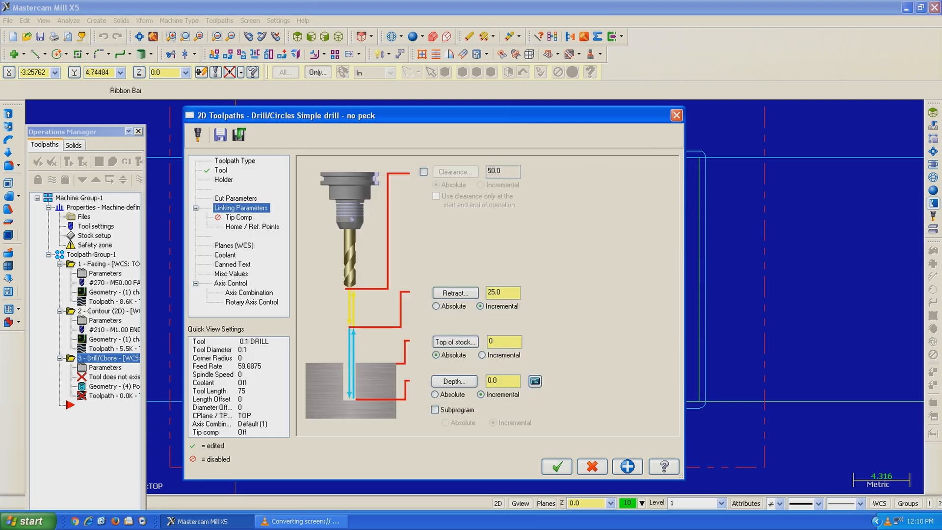
{"action": "left_click", "coordinate": [497, 381]}
{"action": "double_click", "coordinate": [493, 381]}
{"action": "key", "text": "BackSpace"}
{"action": "type", "text": "-20"}
{"action": "left_click", "coordinate": [434, 395]}
{"action": "left_click_drag", "start_coordinate": [504, 381], "coordinate": [486, 380]}
{"action": "type", "text": "-25"}
{"action": "left_click", "coordinate": [435, 306]}
{"action": "left_click", "coordinate": [557, 467]}
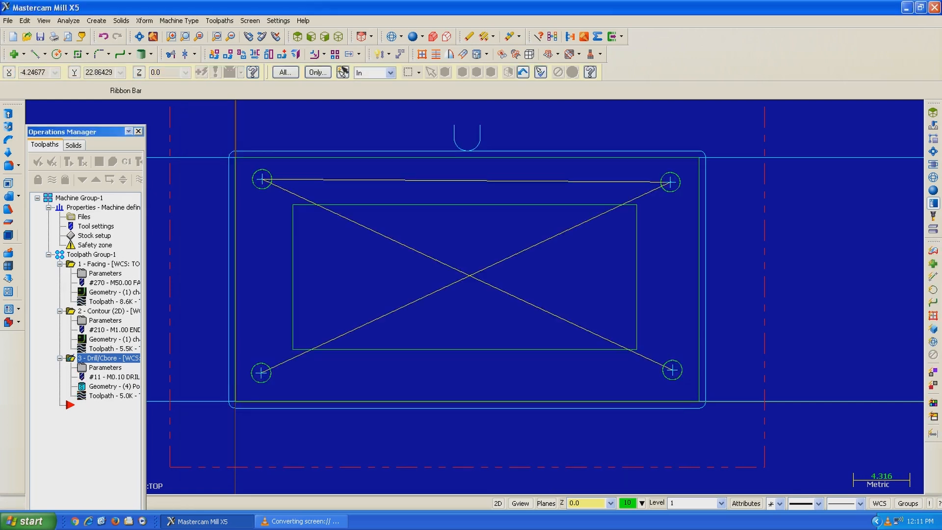
Step: Backplot the drill operation in the top view and in a tilted 3D view, and close the backplot
{"action": "left_click", "coordinate": [99, 162]}
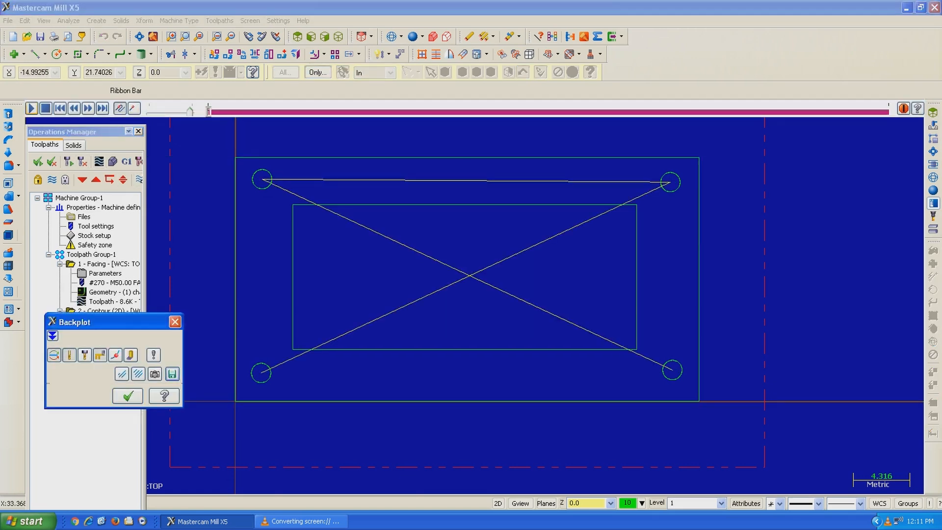
{"action": "left_click", "coordinate": [31, 108]}
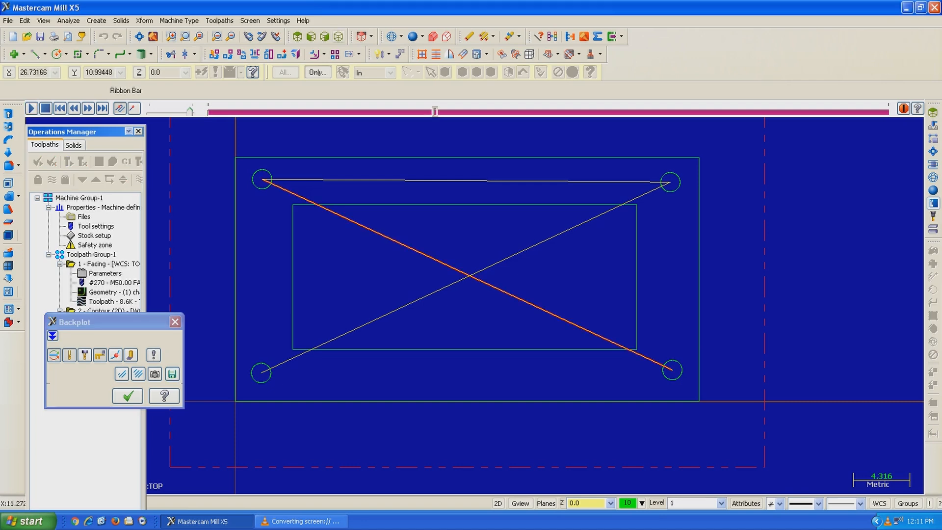
{"action": "left_click", "coordinate": [339, 37]}
{"action": "scroll", "coordinate": [568, 299], "scroll_direction": "down", "scroll_amount": 5}
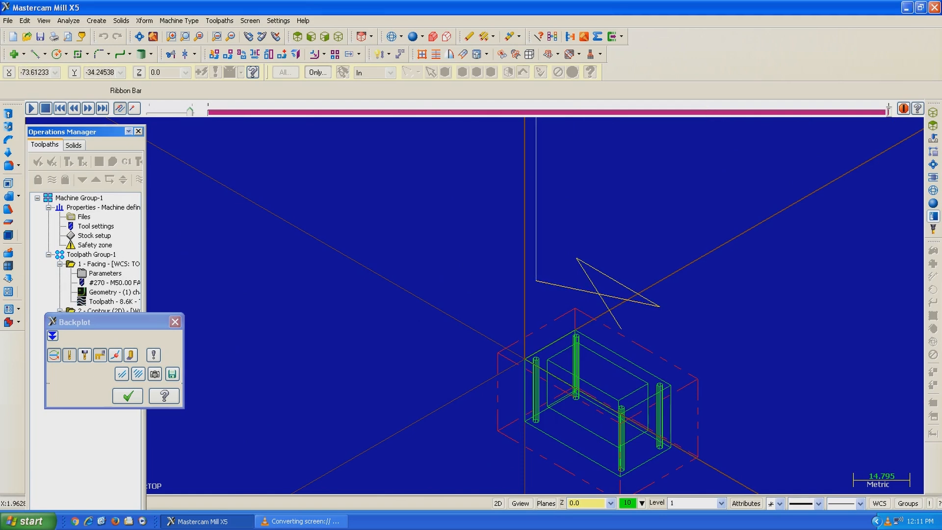
{"action": "mouse_move", "coordinate": [618, 269]}
{"action": "middle_mouse_down"}
{"action": "mouse_move", "coordinate": [616, 294]}
{"action": "mouse_move", "coordinate": [616, 250]}
{"action": "middle_mouse_up"}
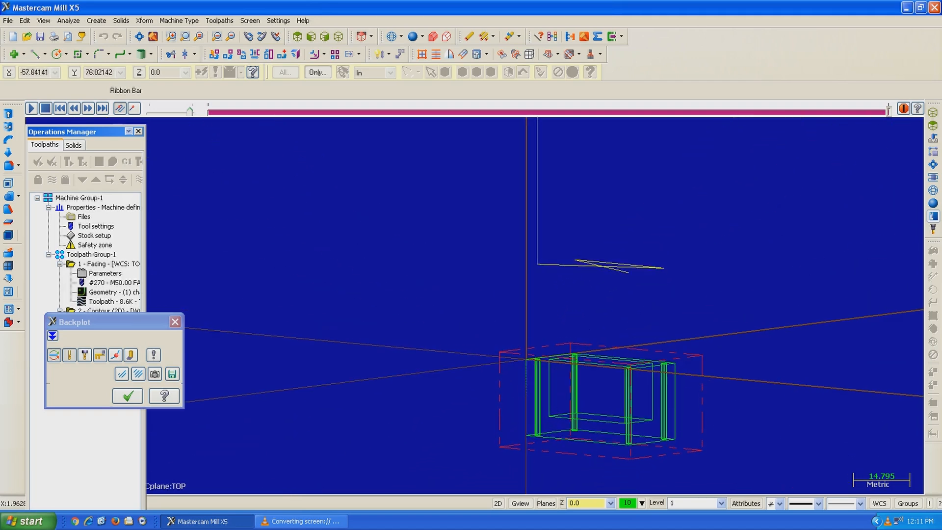
{"action": "left_click", "coordinate": [31, 108]}
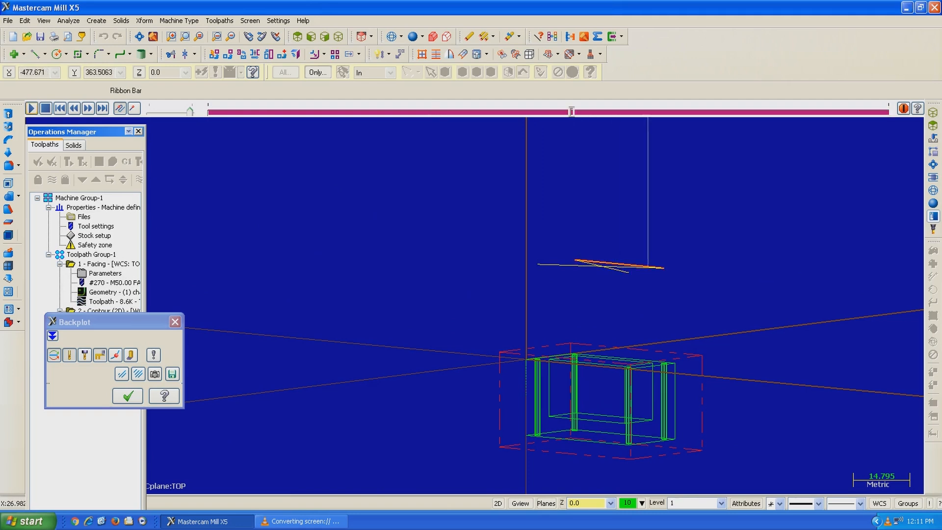
{"action": "left_click", "coordinate": [128, 395]}
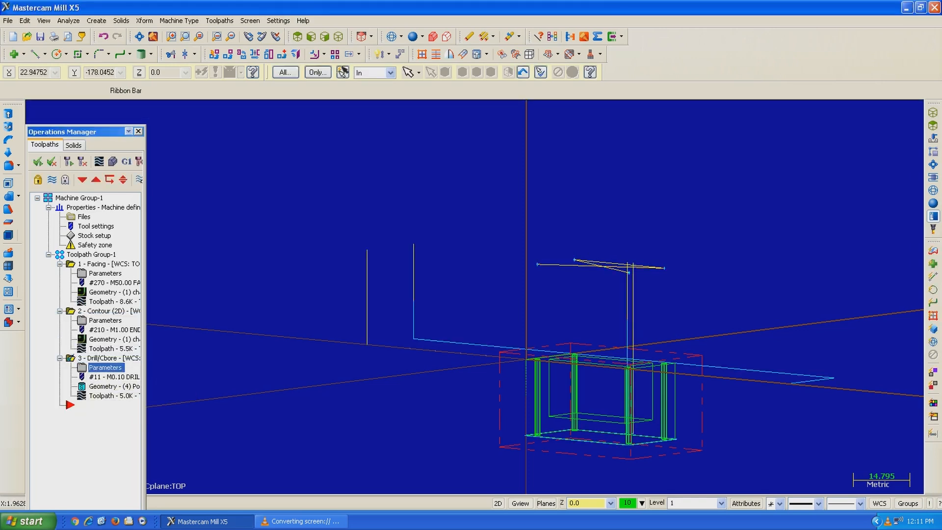
Step: Set the drill operation's depth to -25 and regenerate its toolpath
{"action": "left_click", "coordinate": [105, 367]}
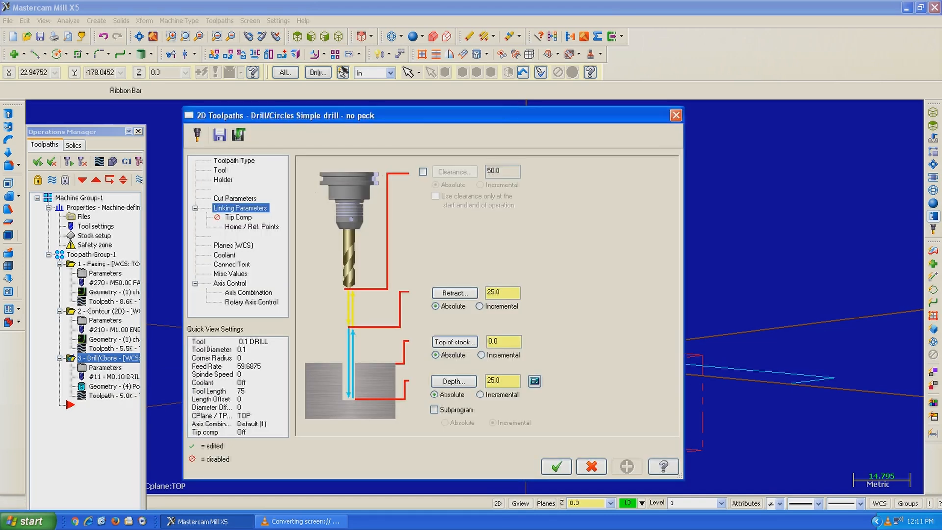
{"action": "type", "text": "-"}
{"action": "left_click", "coordinate": [557, 467]}
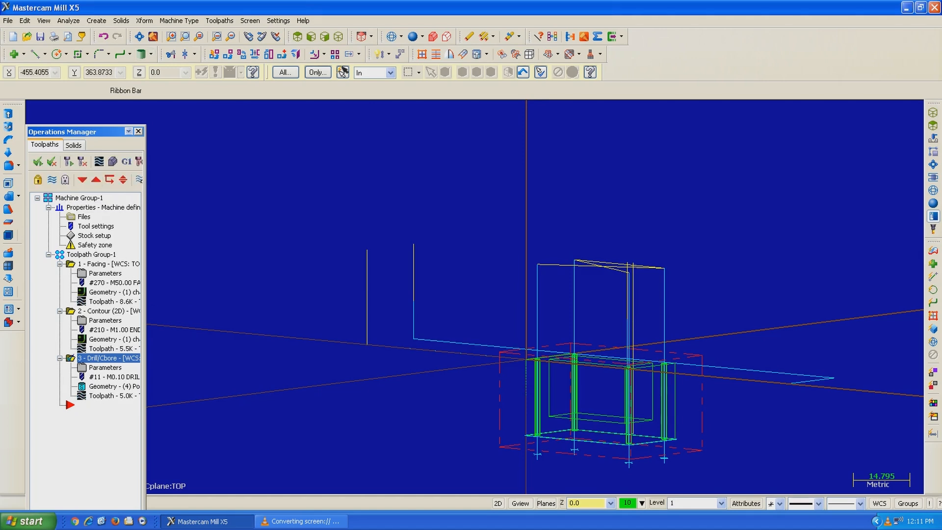
Step: Backplot the regenerated drill operation in the 3D view, adjust the run speed, and close the backplot
{"action": "left_click", "coordinate": [99, 162]}
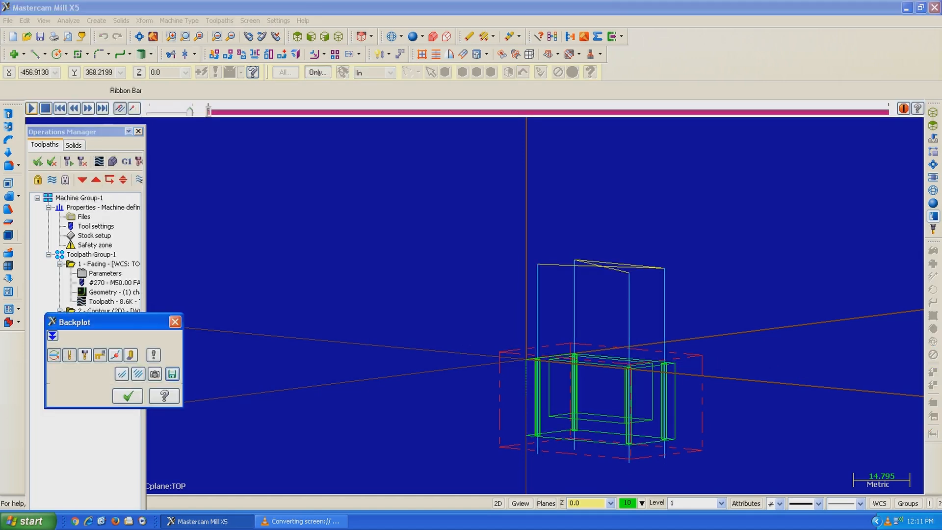
{"action": "left_click", "coordinate": [32, 109]}
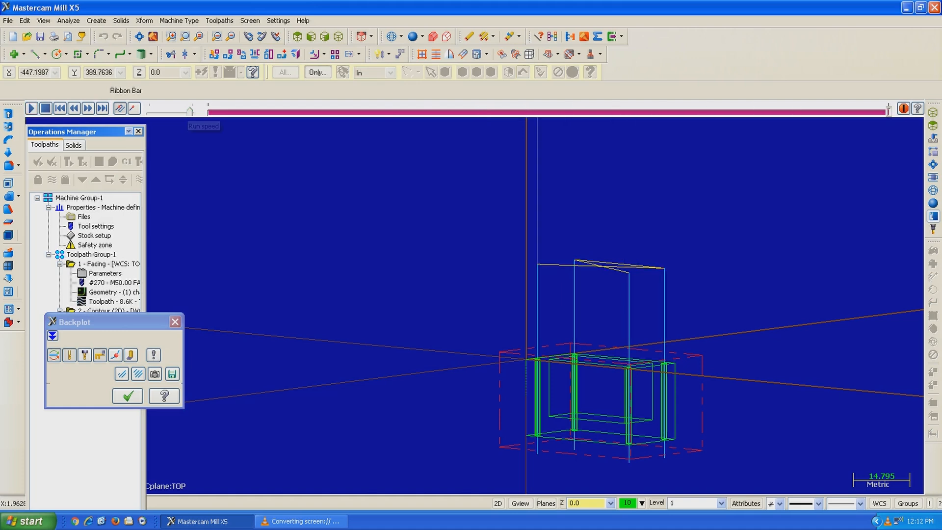
{"action": "left_click_drag", "start_coordinate": [175, 112], "coordinate": [172, 111]}
{"action": "scroll", "coordinate": [635, 362], "scroll_direction": "up", "scroll_amount": 2}
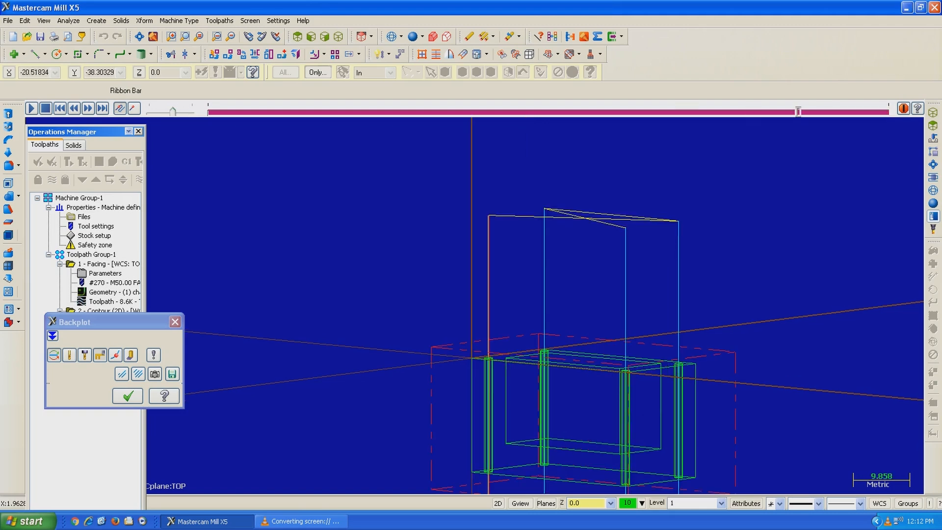
{"action": "left_click", "coordinate": [127, 395]}
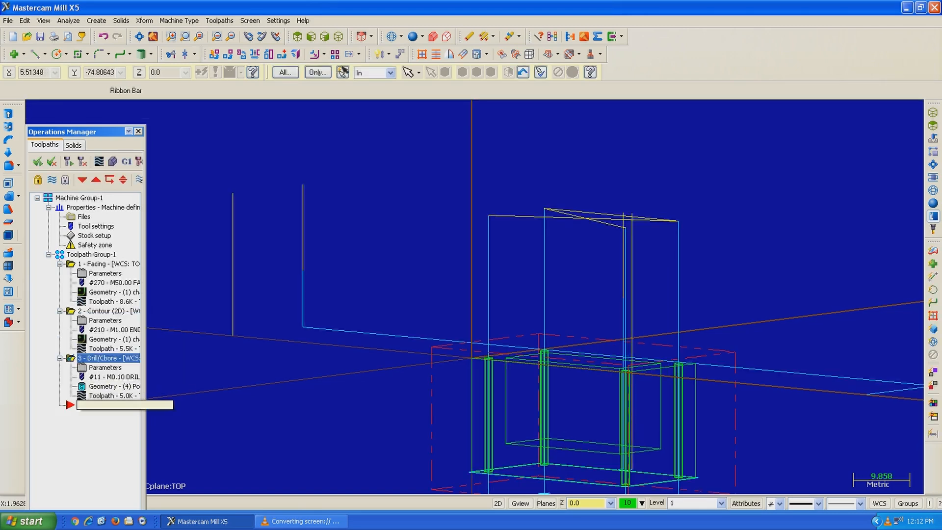
Step: Create a pocket toolpath with the inner rectangle as its chain, picked in the top view
{"action": "right_click", "coordinate": [85, 403]}
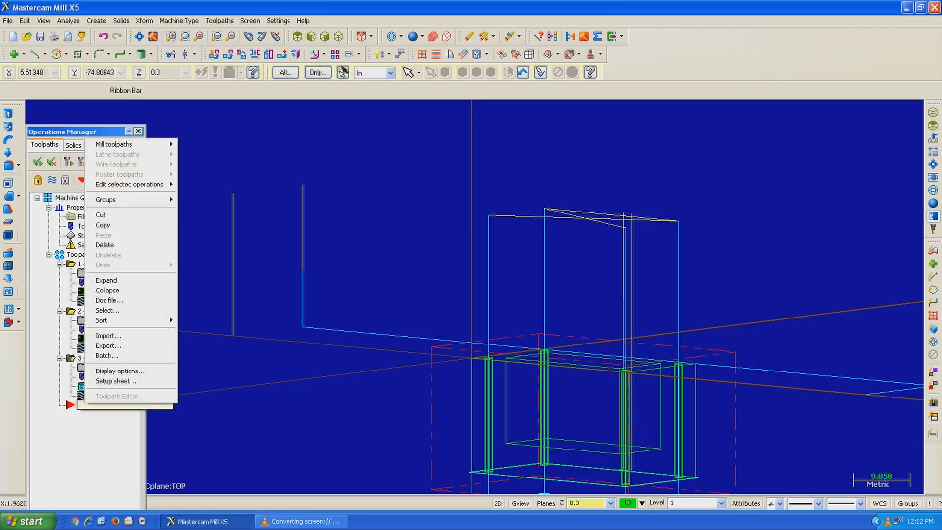
{"action": "mouse_move", "coordinate": [128, 144]}
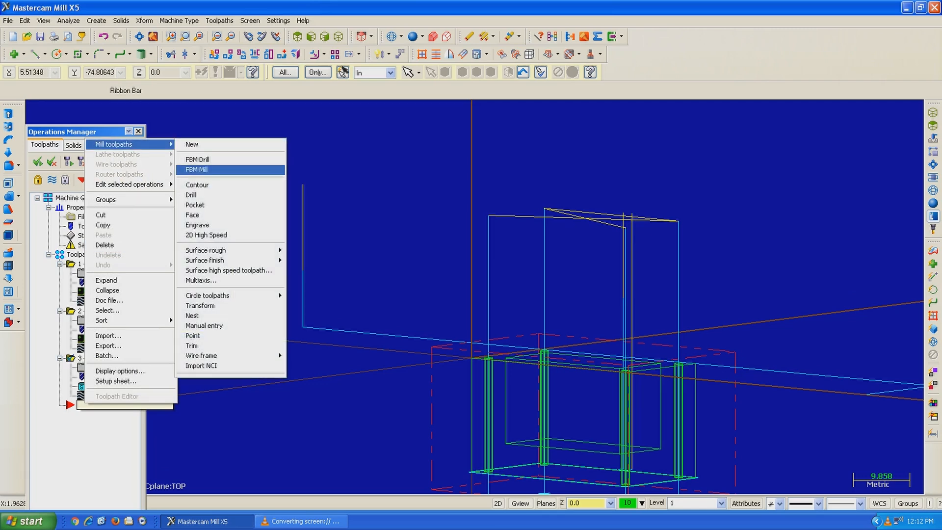
{"action": "left_click", "coordinate": [196, 204]}
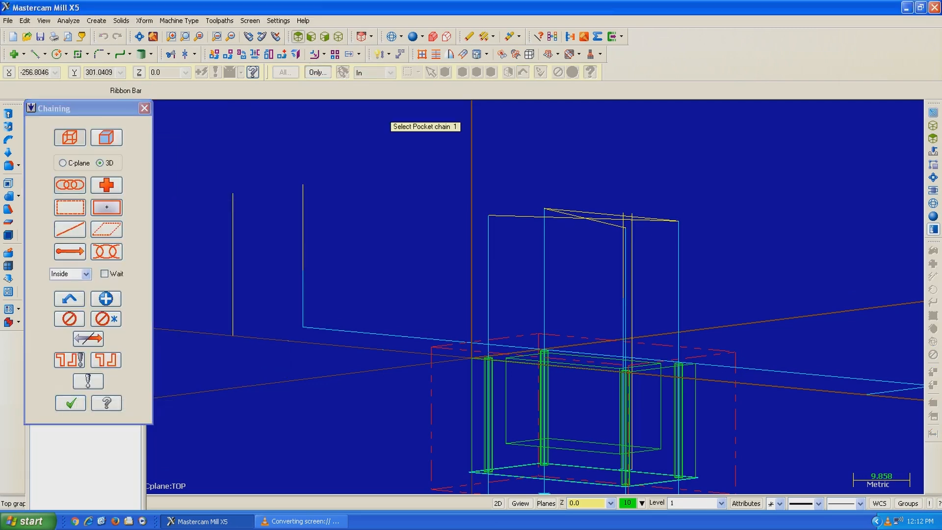
{"action": "left_click", "coordinate": [298, 36]}
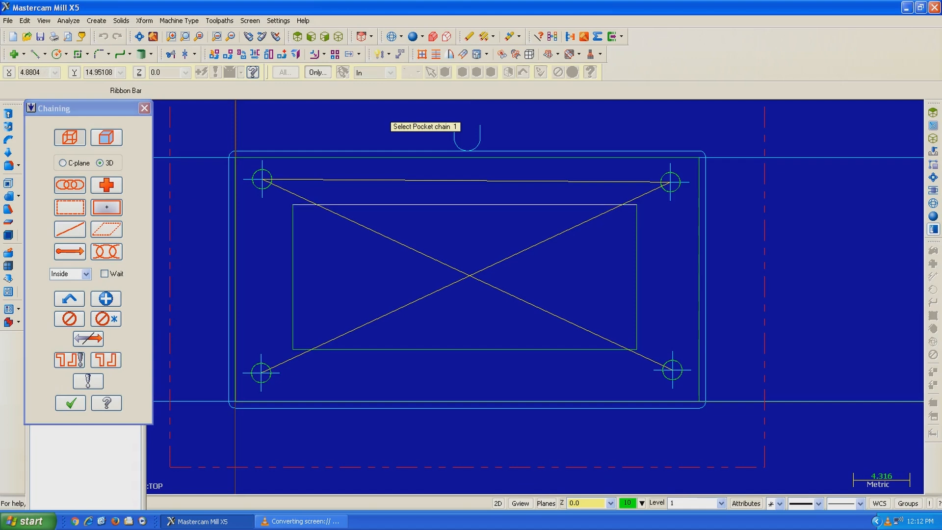
{"action": "left_click", "coordinate": [323, 205]}
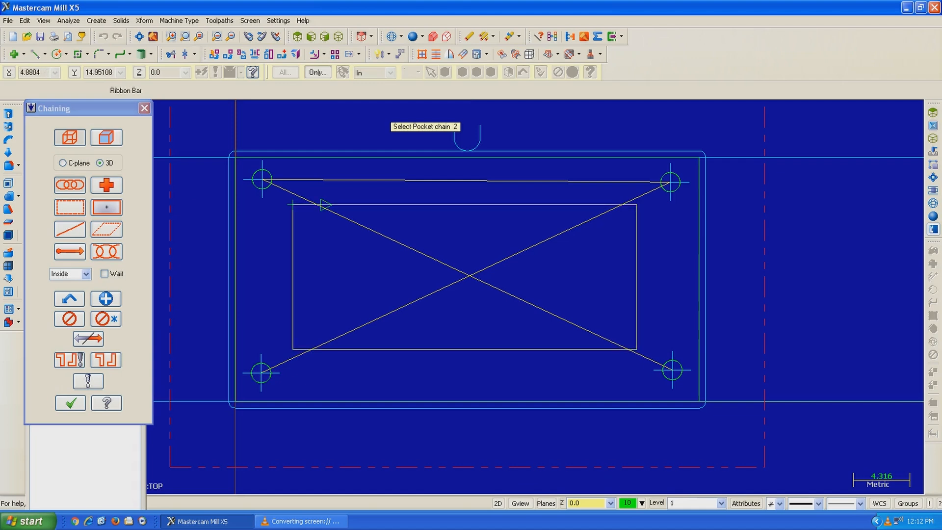
{"action": "left_click", "coordinate": [70, 403]}
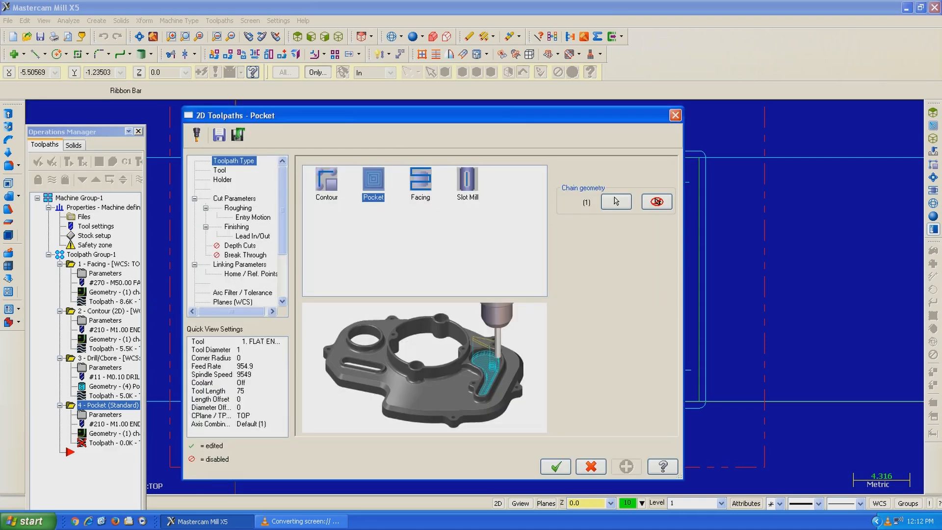
Step: Select the 1. FLAT ENDMILL for the pocket toolpath and open its cut parameters
{"action": "left_click", "coordinate": [219, 171]}
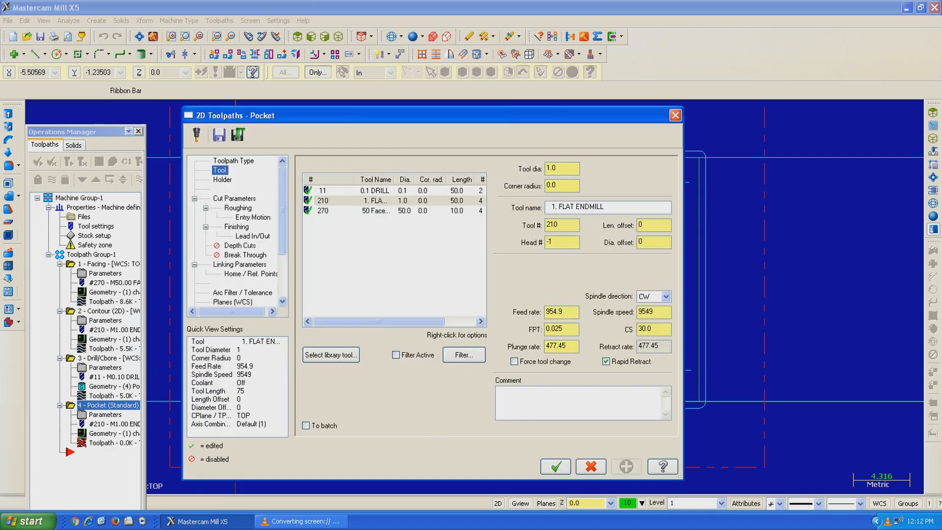
{"action": "left_click", "coordinate": [376, 201]}
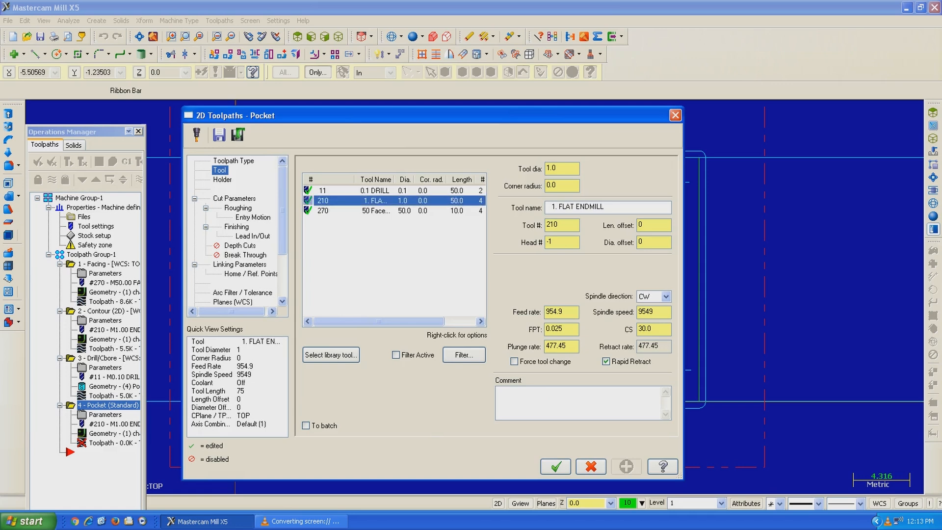
{"action": "left_click", "coordinate": [234, 199]}
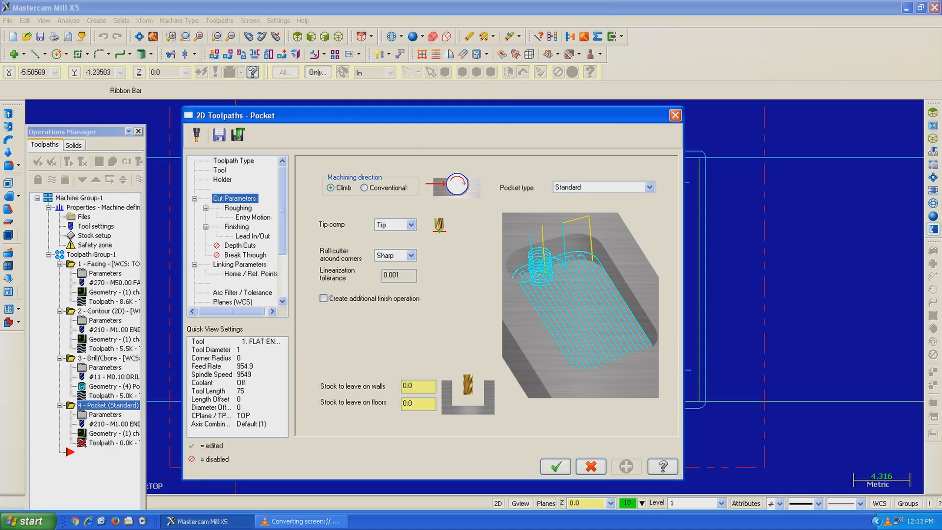
Step: Review the pocket's roughing, entry motion and depth cut settings, and set its linking depth to -15
{"action": "left_click", "coordinate": [238, 208]}
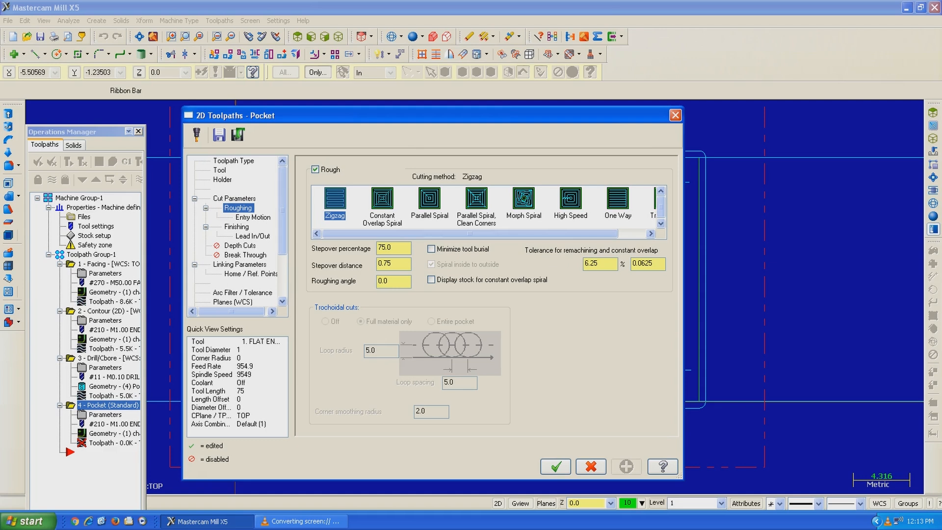
{"action": "left_click", "coordinate": [253, 218]}
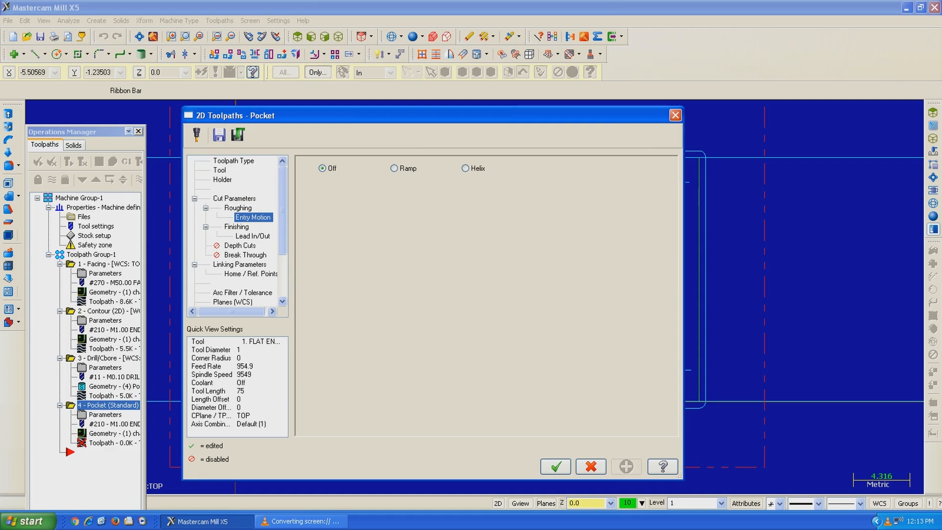
{"action": "left_click", "coordinate": [240, 246]}
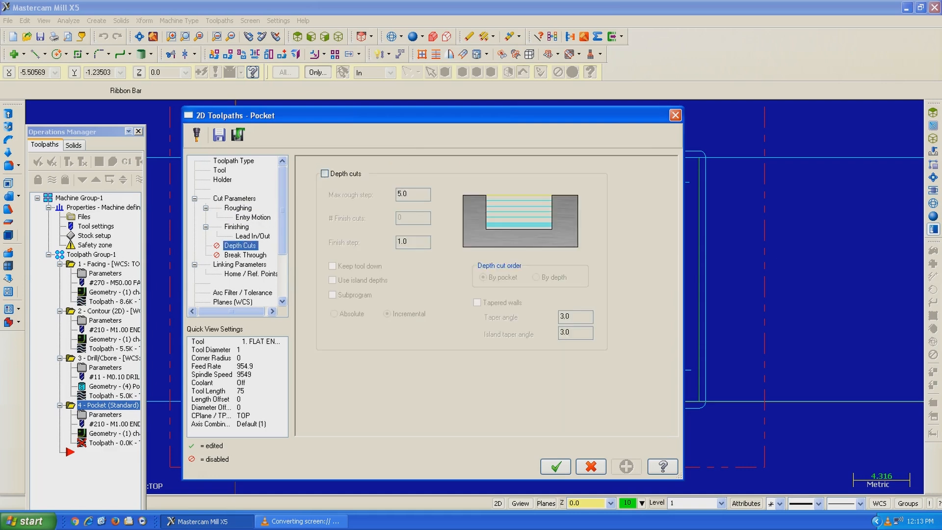
{"action": "left_click", "coordinate": [239, 264]}
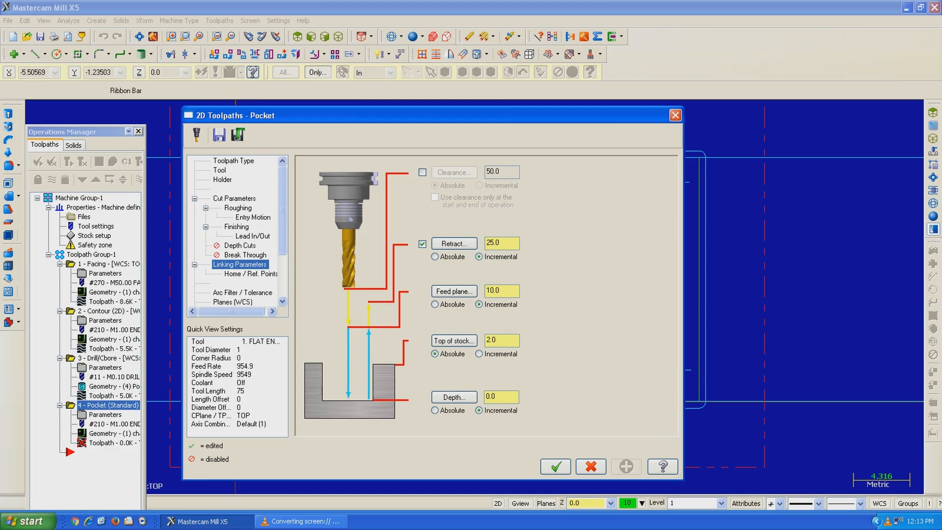
{"action": "left_click_drag", "start_coordinate": [498, 397], "coordinate": [474, 397]}
{"action": "type", "text": "-15"}
Step: Set the pocket's top of stock to 0, make the feed plane and retract absolute, and generate the toolpath
{"action": "left_click", "coordinate": [500, 340]}
{"action": "key", "text": "BackSpace"}
{"action": "key", "text": "BackSpace"}
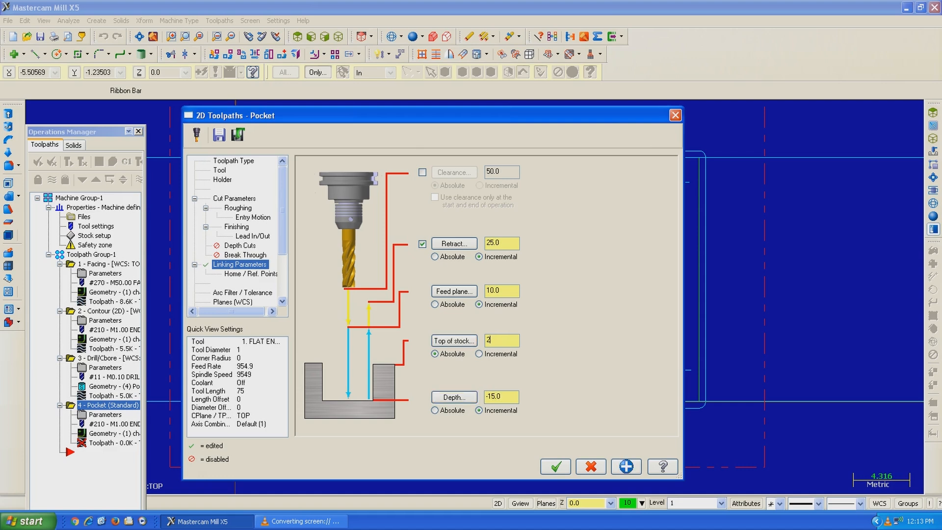
{"action": "key", "text": "BackSpace"}
{"action": "type", "text": "0"}
{"action": "left_click", "coordinate": [435, 304]}
{"action": "left_click", "coordinate": [435, 256]}
{"action": "left_click", "coordinate": [556, 467]}
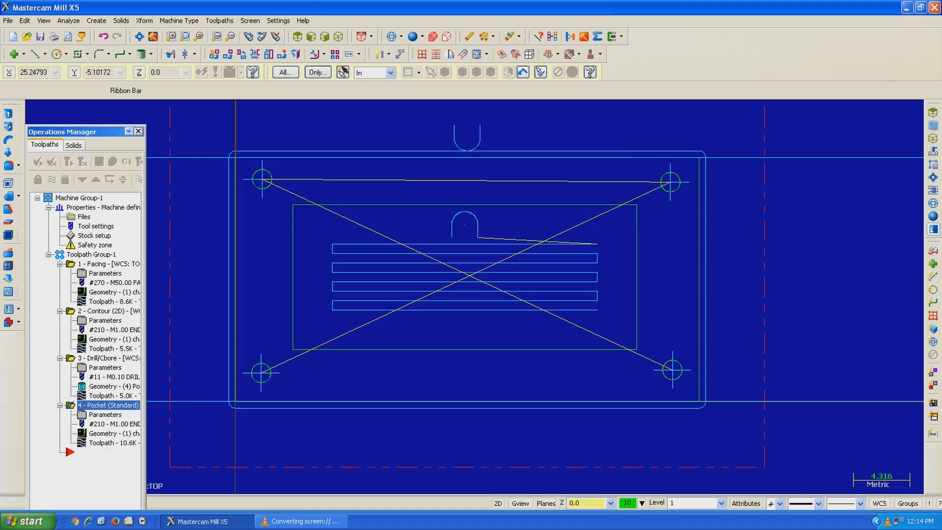
Step: Inspect the toolpaths in a tilted 3D view and hide the toolpath display of all four operations
{"action": "middle_click_drag", "start_coordinate": [721, 271], "coordinate": [697, 201]}
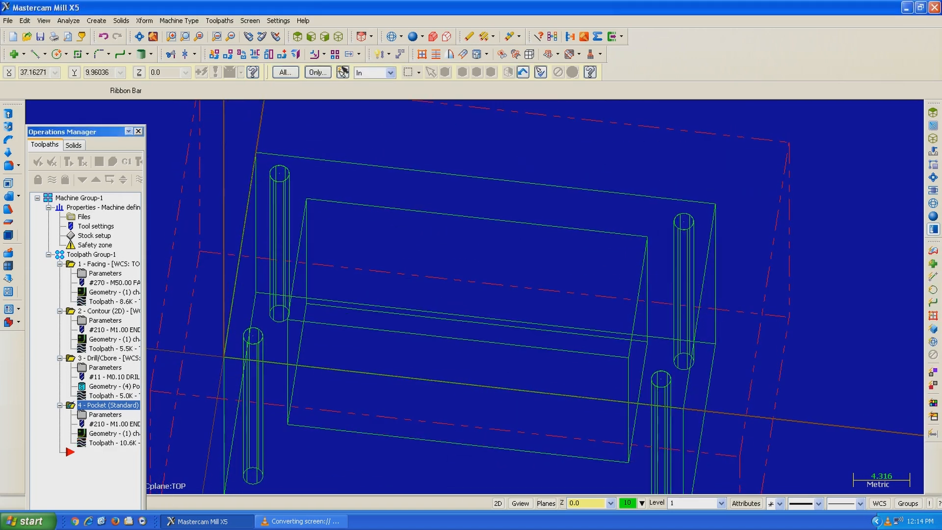
{"action": "scroll", "coordinate": [479, 256], "scroll_direction": "down", "scroll_amount": 2}
{"action": "scroll", "coordinate": [479, 258], "scroll_direction": "down", "scroll_amount": 1}
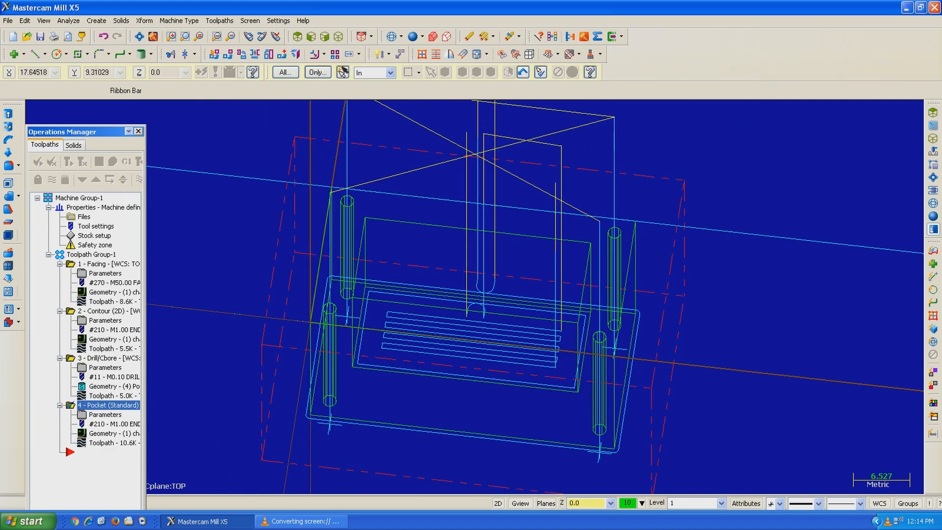
{"action": "scroll", "coordinate": [480, 257], "scroll_direction": "down", "scroll_amount": 1}
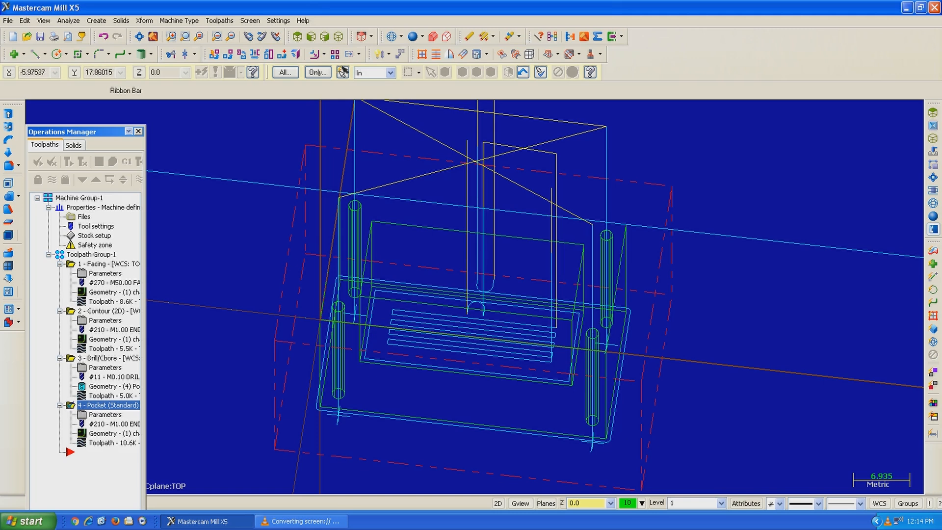
{"action": "left_click", "coordinate": [51, 179]}
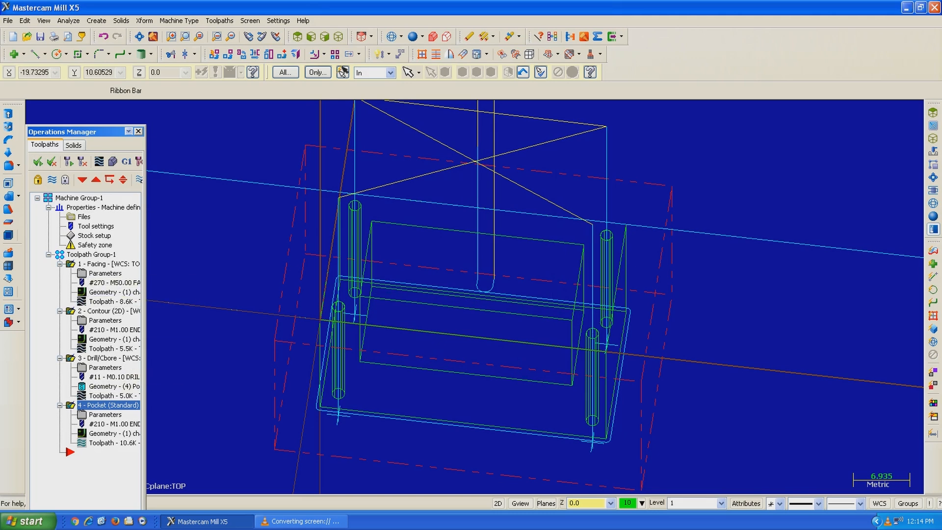
{"action": "left_click", "coordinate": [51, 179]}
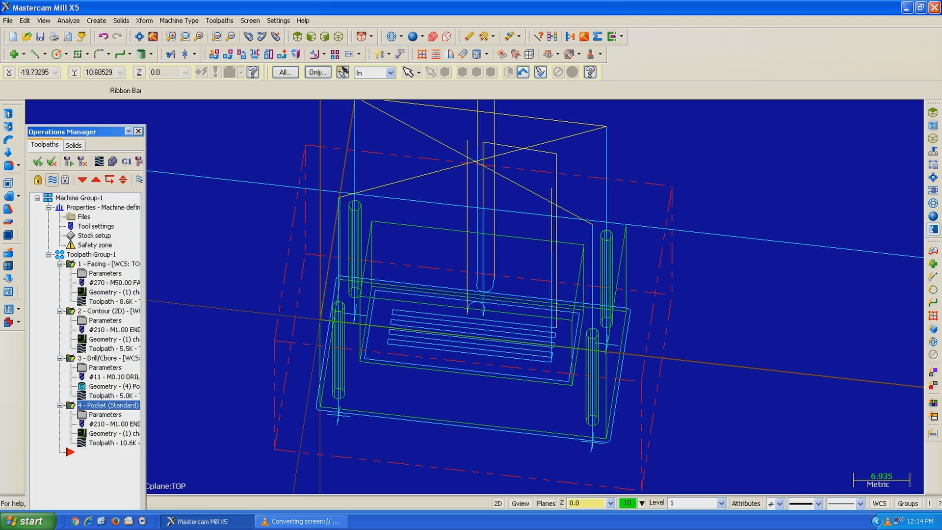
{"action": "left_click", "coordinate": [51, 180]}
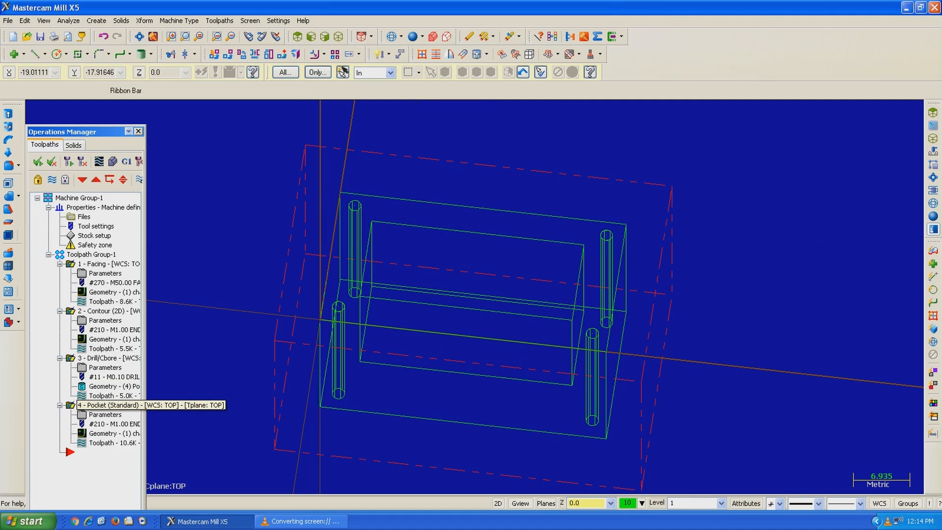
Step: Backplot only the pocket operation and examine its motion in the top view and a tilted 3D view
{"action": "left_click", "coordinate": [108, 405]}
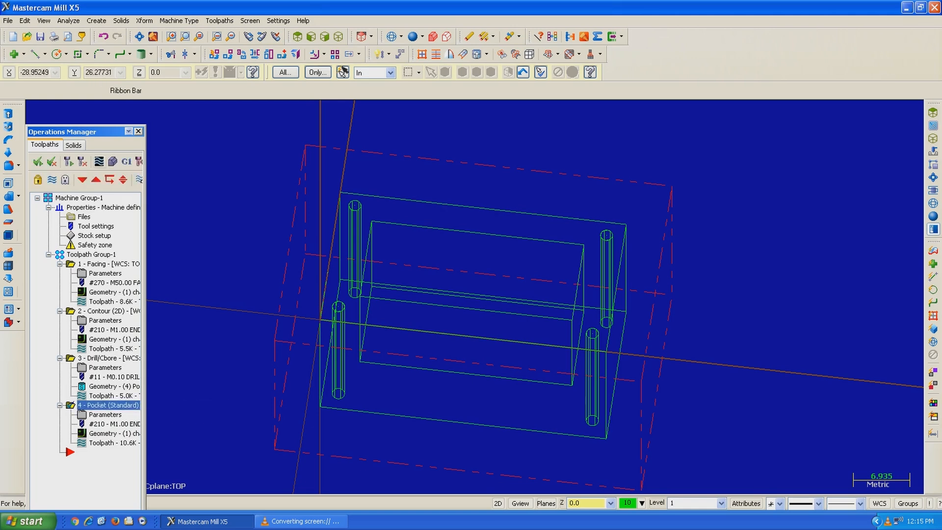
{"action": "left_click", "coordinate": [99, 161]}
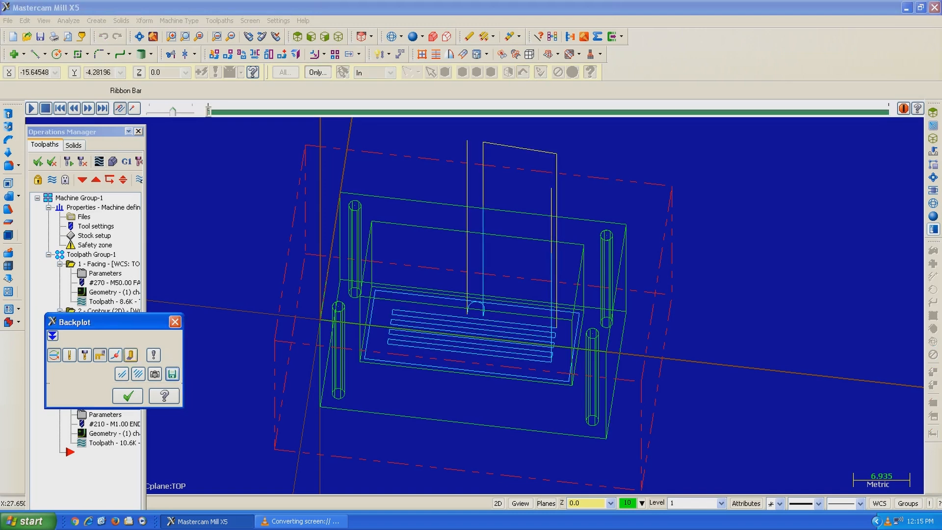
{"action": "left_click", "coordinate": [31, 109]}
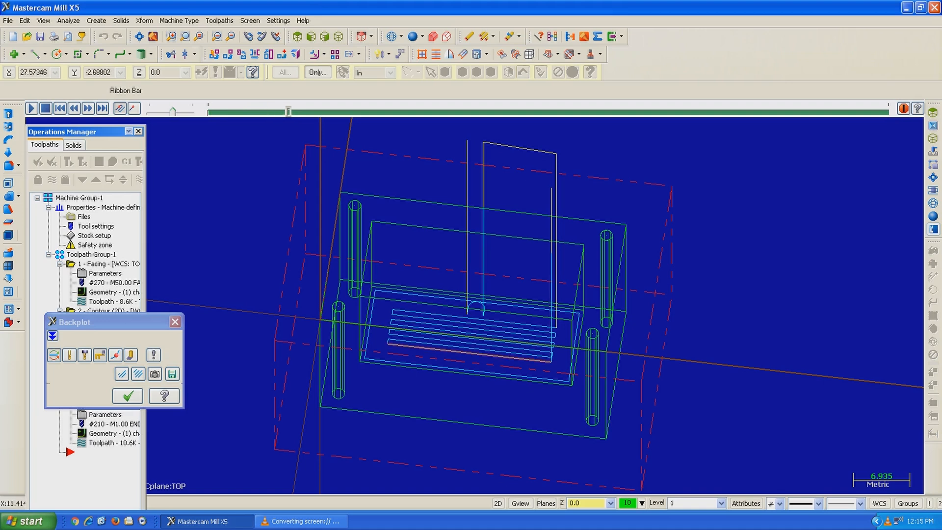
{"action": "scroll", "coordinate": [569, 310], "scroll_direction": "up", "scroll_amount": 2}
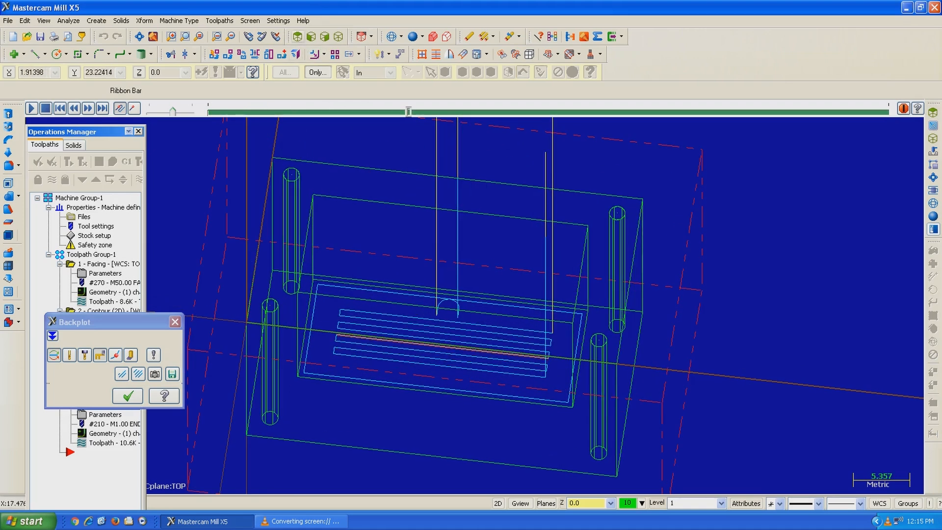
{"action": "left_click", "coordinate": [297, 37]}
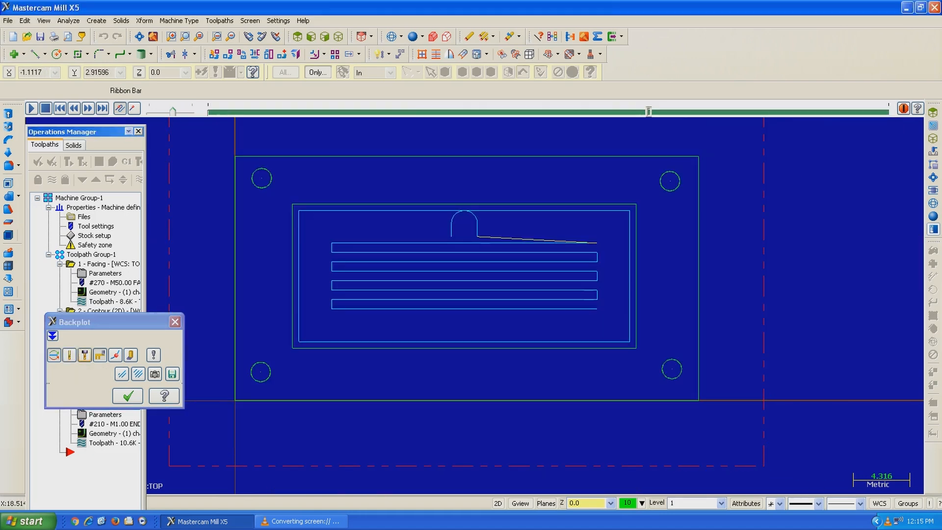
{"action": "middle_click_drag", "start_coordinate": [591, 304], "coordinate": [614, 266]}
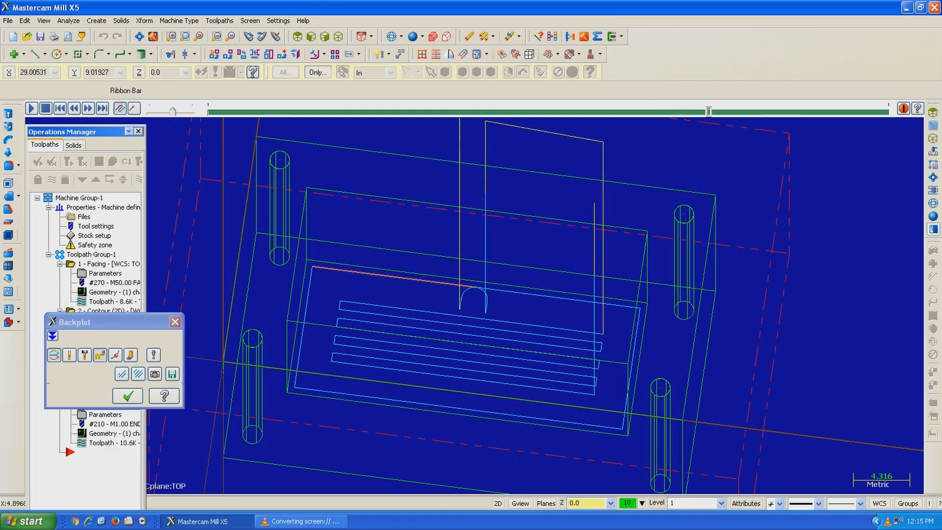
Step: Turn on the tool display for the pocket backplot, run it again, and close the backplot
{"action": "left_click", "coordinate": [70, 355]}
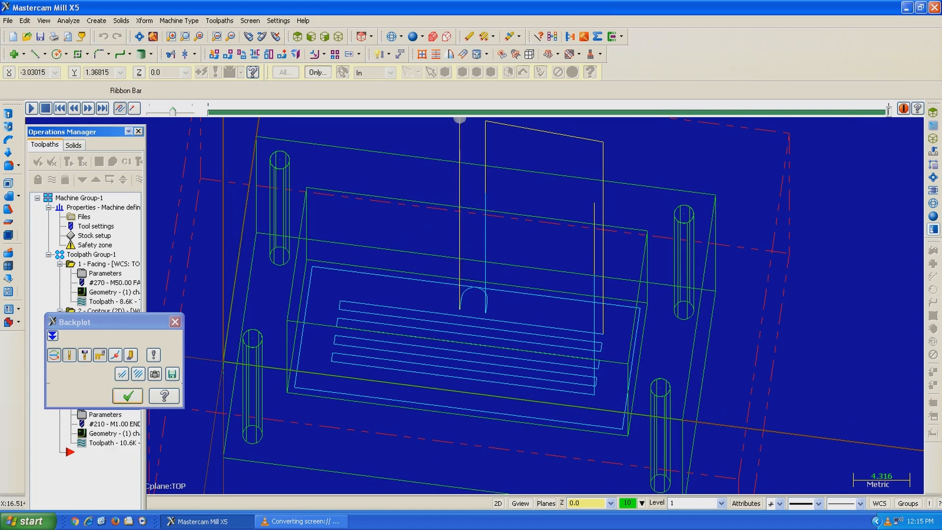
{"action": "left_click", "coordinate": [31, 108]}
{"action": "left_click", "coordinate": [128, 396]}
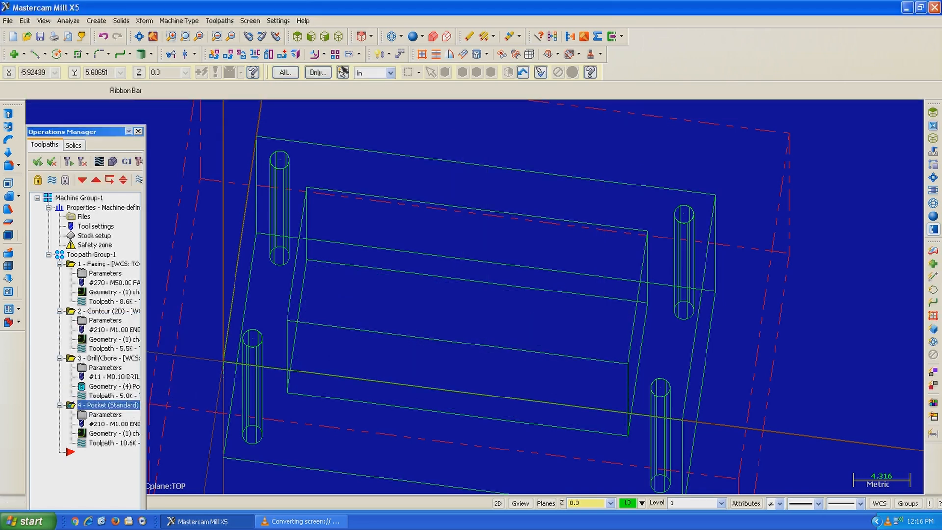
Step: Verify all four operations together on the whole stock block and reduce the simulation speed
{"action": "left_click", "coordinate": [38, 161]}
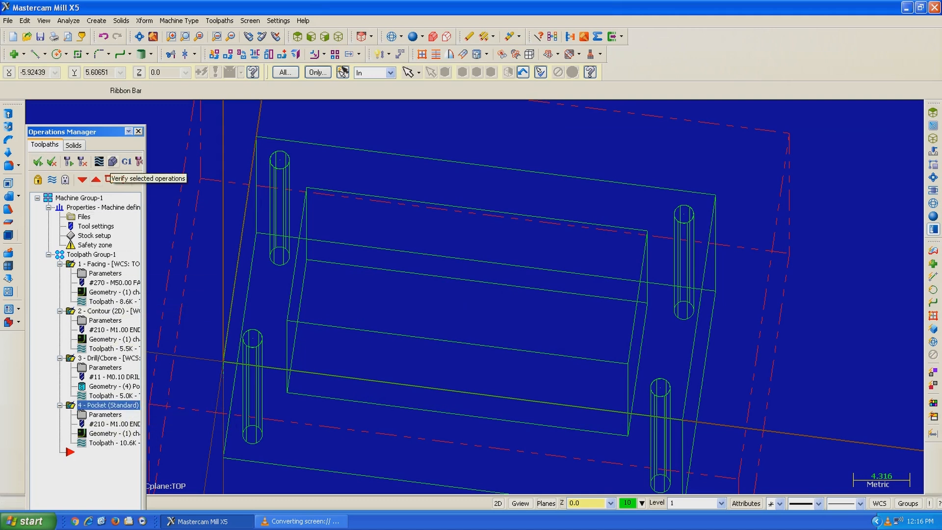
{"action": "left_click", "coordinate": [113, 162]}
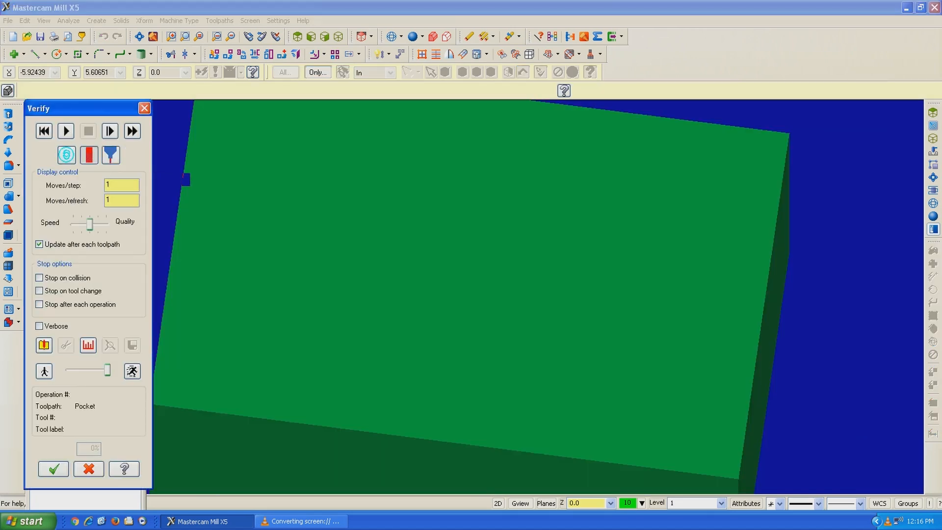
{"action": "left_click", "coordinate": [140, 37]}
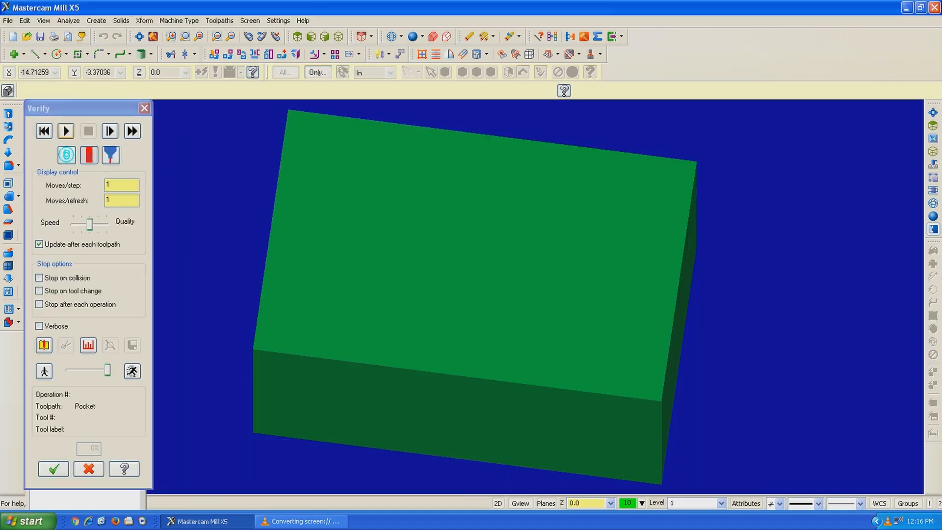
{"action": "left_click", "coordinate": [66, 131]}
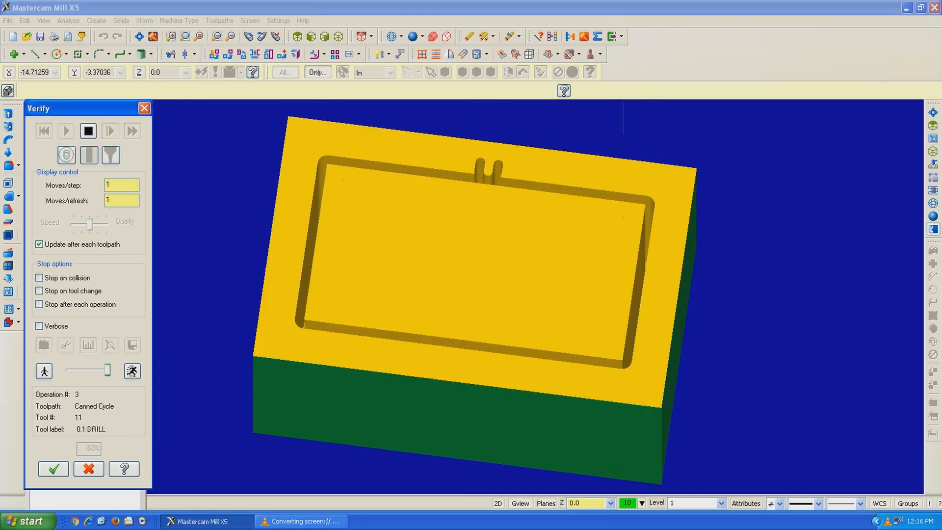
{"action": "left_click_drag", "start_coordinate": [107, 370], "coordinate": [83, 370]}
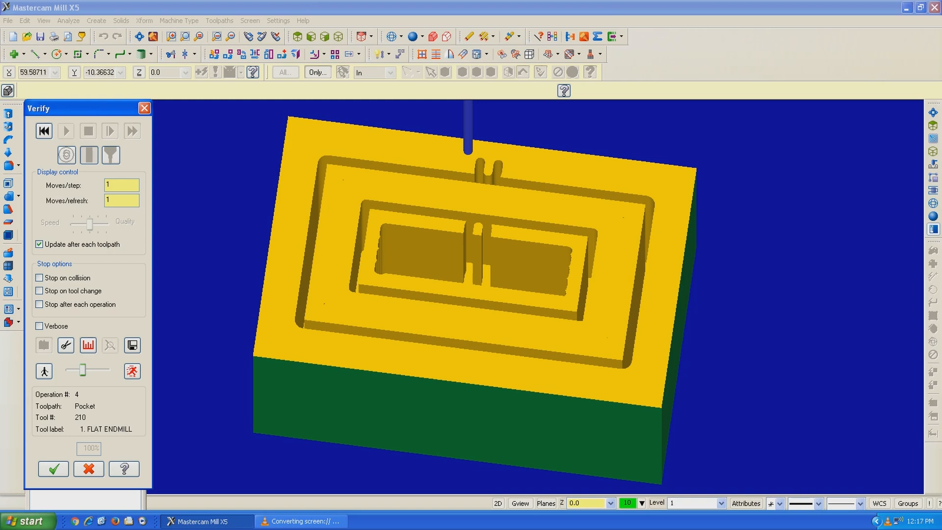
Step: Reset the verification to the uncut stock, rerun it at the slower speed, and close the simulation
{"action": "left_click", "coordinate": [43, 131]}
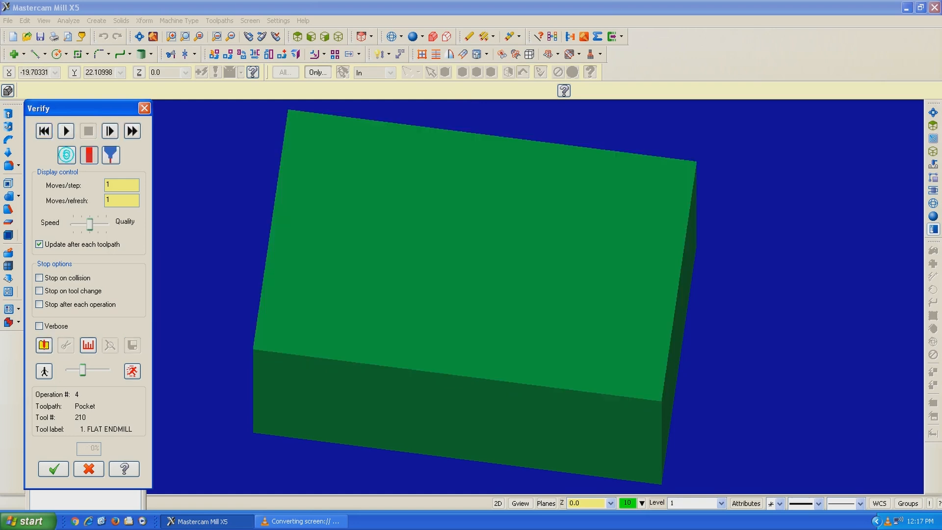
{"action": "left_click", "coordinate": [66, 131]}
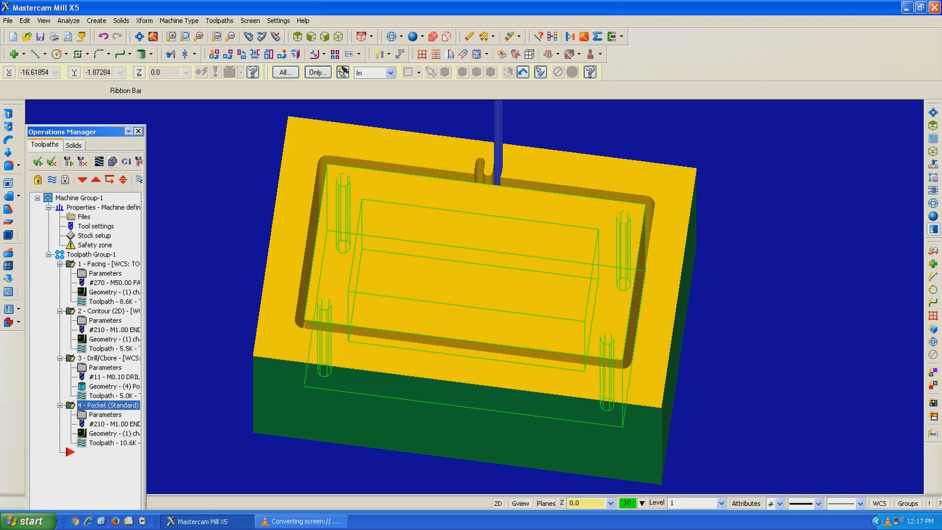
{"action": "left_click", "coordinate": [112, 161]}
{"action": "left_click", "coordinate": [53, 469]}
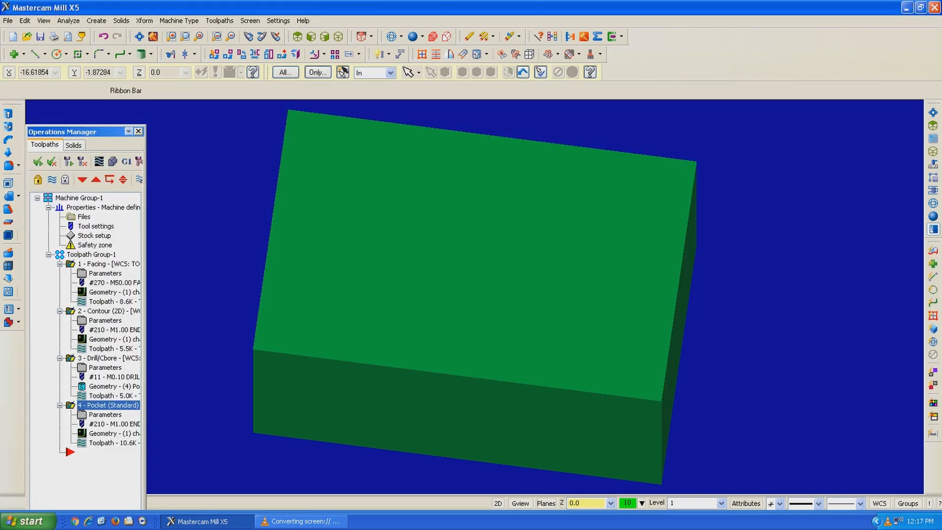
Step: Run the solid verification of all operations again and examine the machined contour and pocket from several angles
{"action": "left_click", "coordinate": [113, 161]}
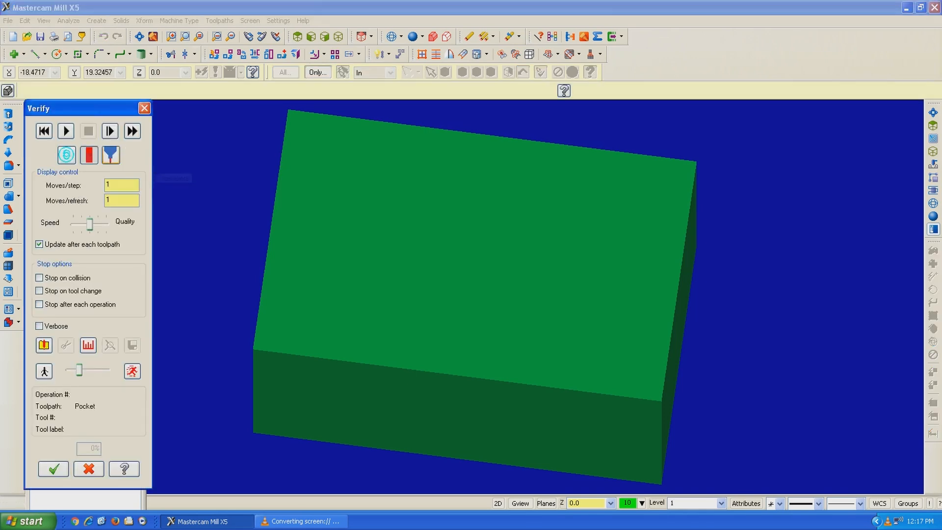
{"action": "left_click", "coordinate": [65, 130]}
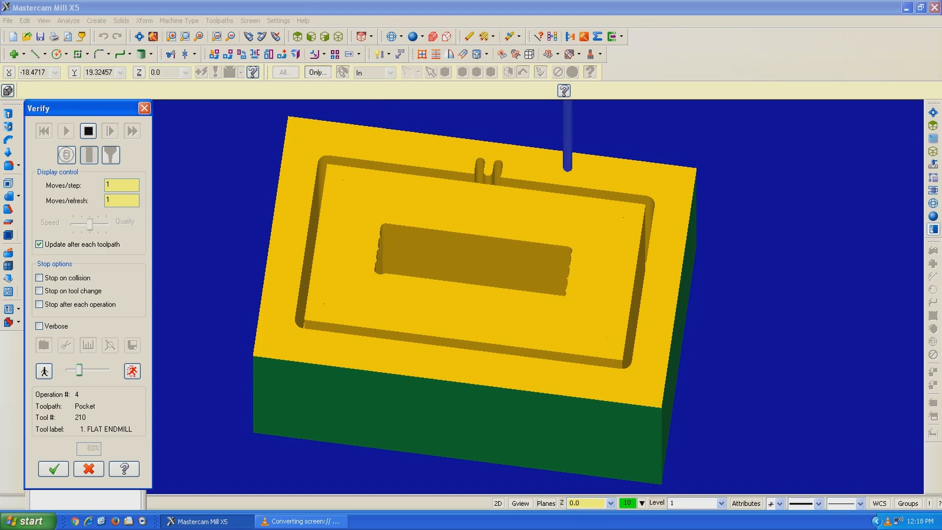
{"action": "middle_click_drag", "start_coordinate": [471, 294], "coordinate": [510, 294]}
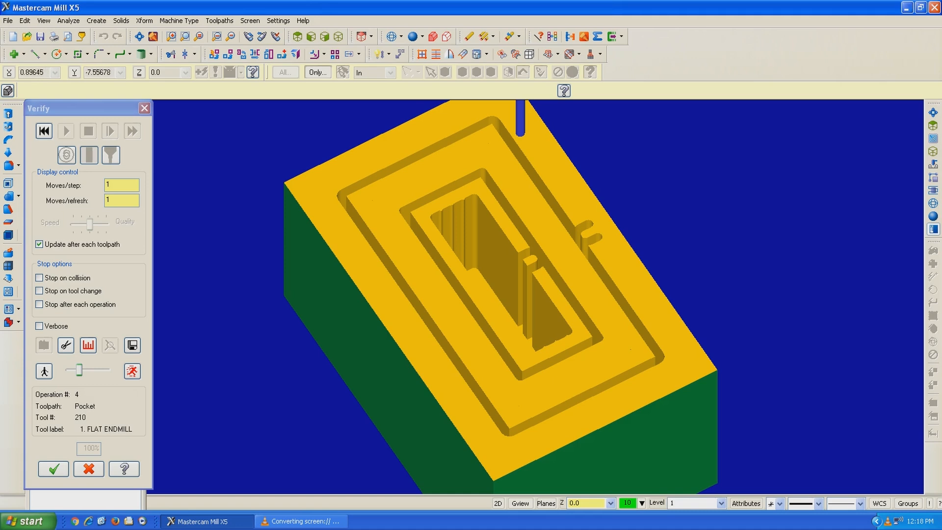
{"action": "middle_click_drag", "start_coordinate": [431, 295], "coordinate": [573, 313]}
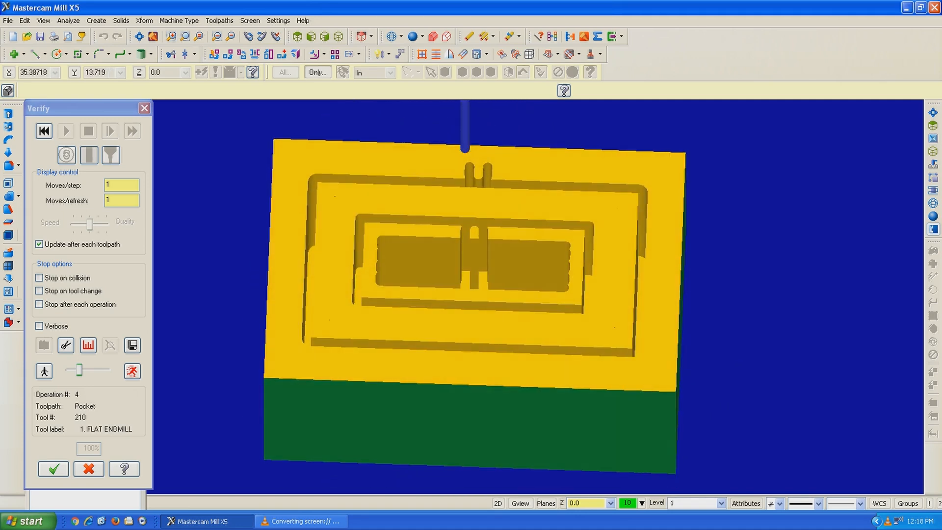